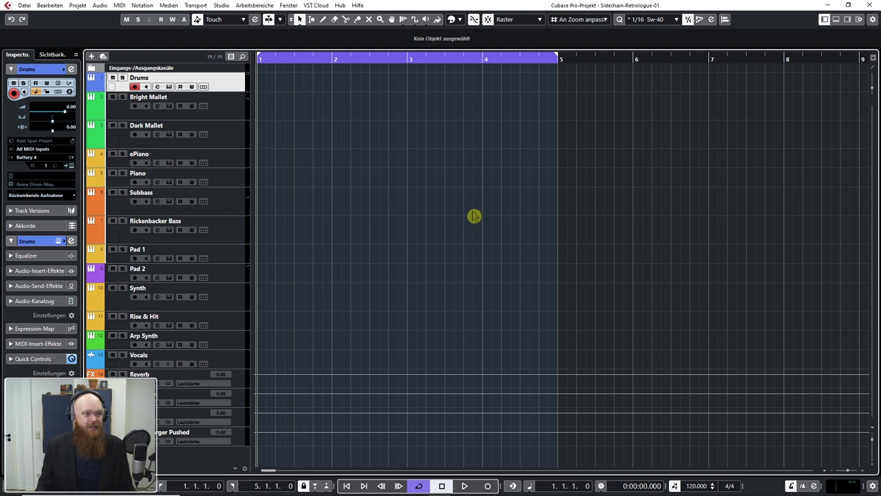
Record a melody of about two bars on the Bright Mallet track.
left_click(241, 120)
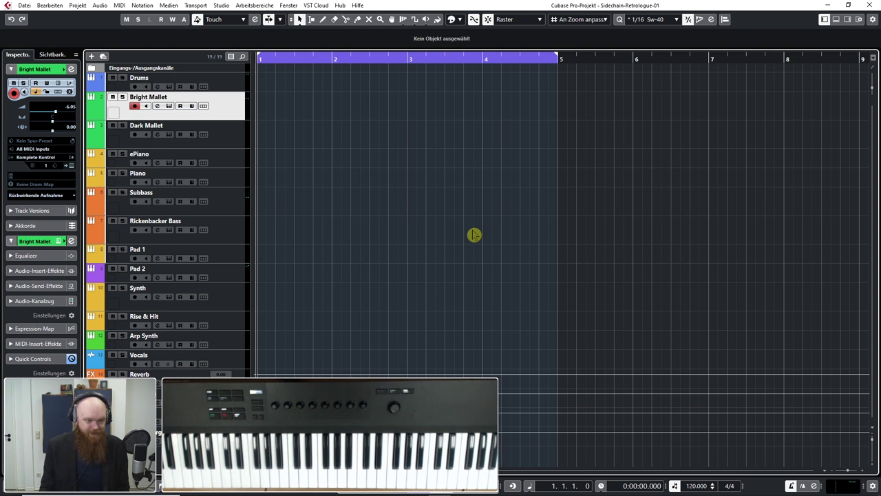
key("space")
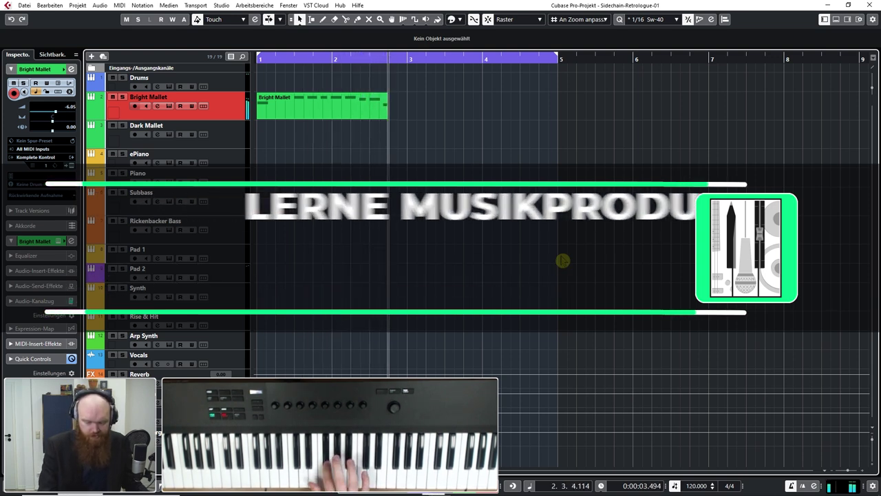
key("space")
Quantize the recorded Bright Mallet notes and duplicate them so the melody fills the part up to bar 5.
double_click(393, 119)
key("ctrl+a")
key("q")
left_click(480, 236)
key("ctrl+a")
key("ctrl+d")
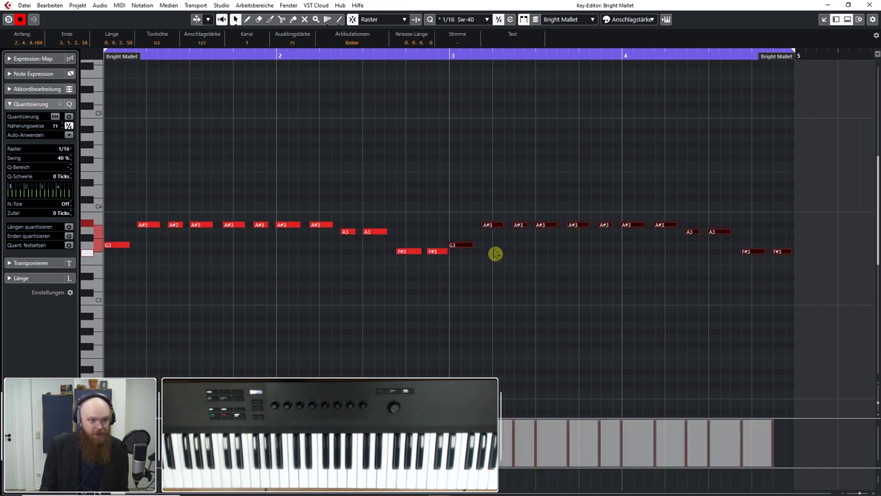
left_click_drag(461, 246, 464, 245)
left_click(603, 184)
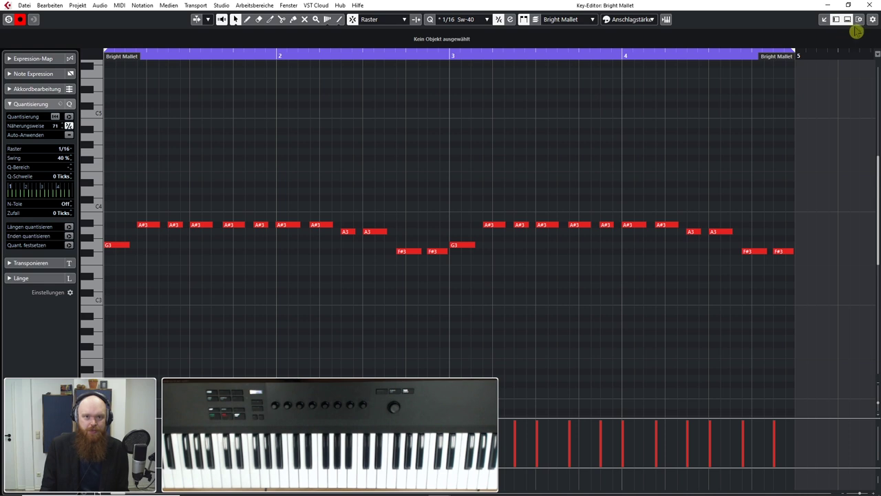
left_click(871, 6)
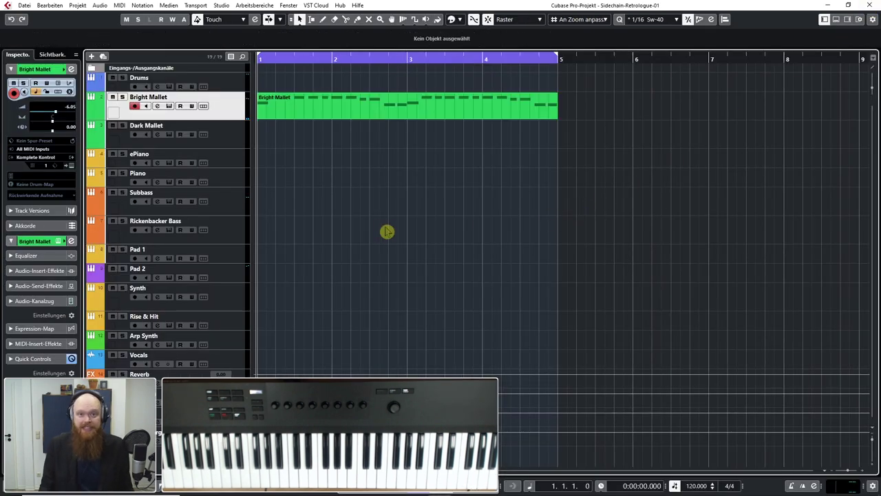
Add one Retrologue instrument track with Stereo Out as its audio output below the Bright Mallet track.
right_click(240, 122)
mouse_move(426, 128)
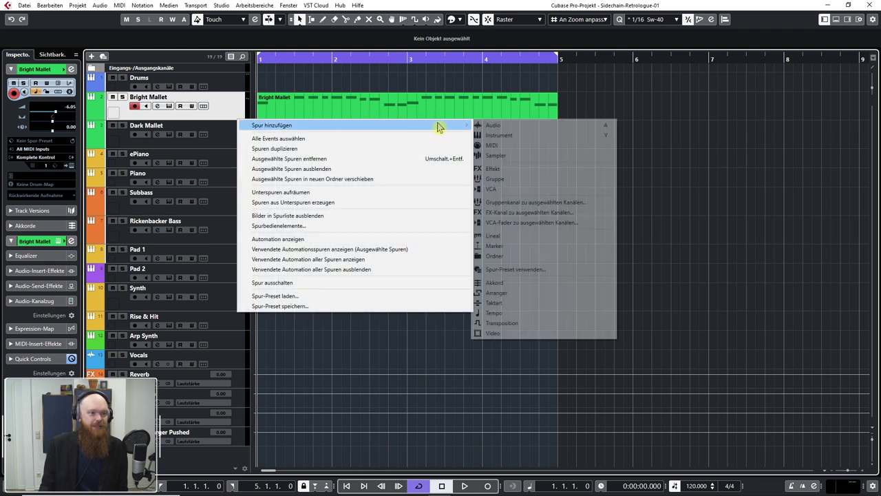
left_click(530, 136)
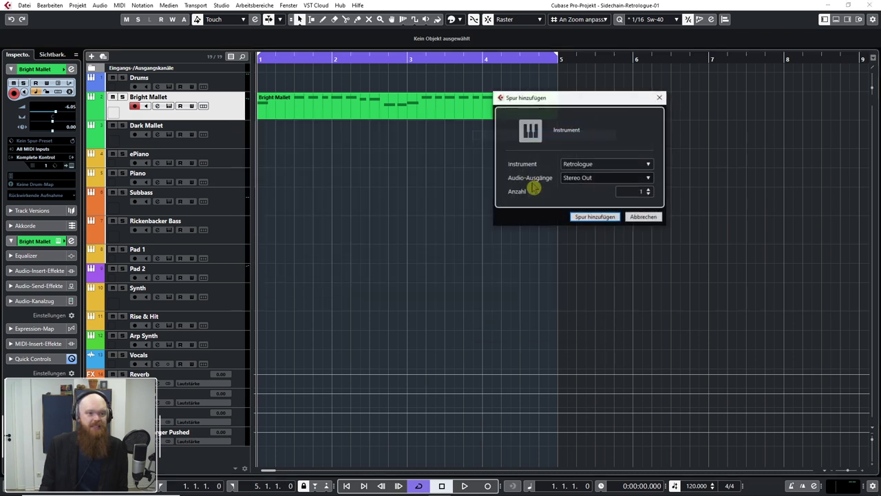
left_click(593, 218)
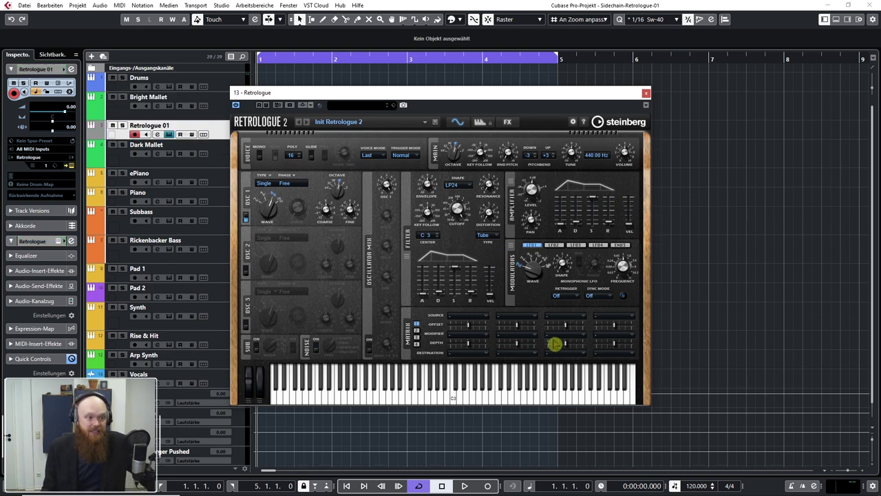
left_click_drag(504, 92, 563, 68)
Activate side-chaining for Retrologue and add the Bright Mallet track as its side-chain input.
left_click(567, 97)
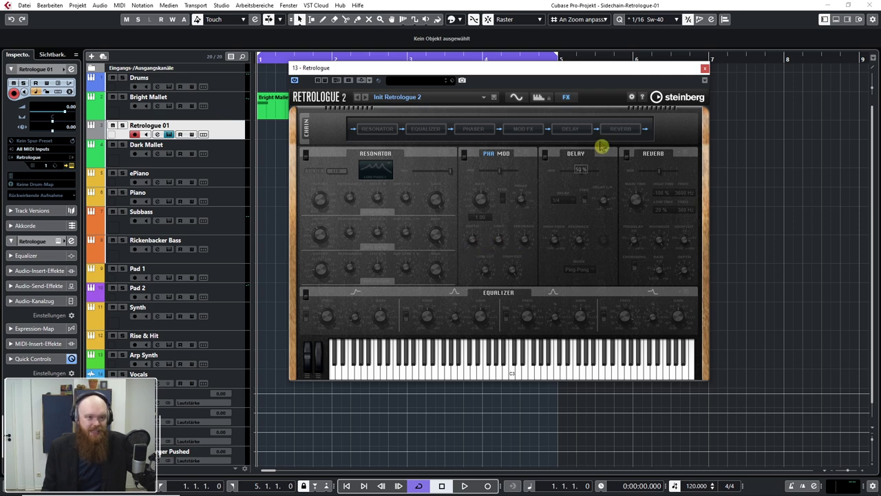
left_click(516, 98)
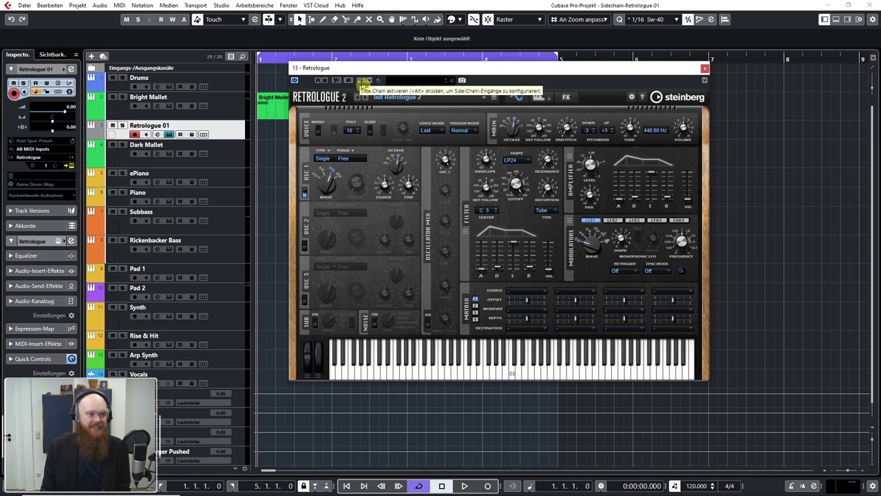
left_click(361, 81)
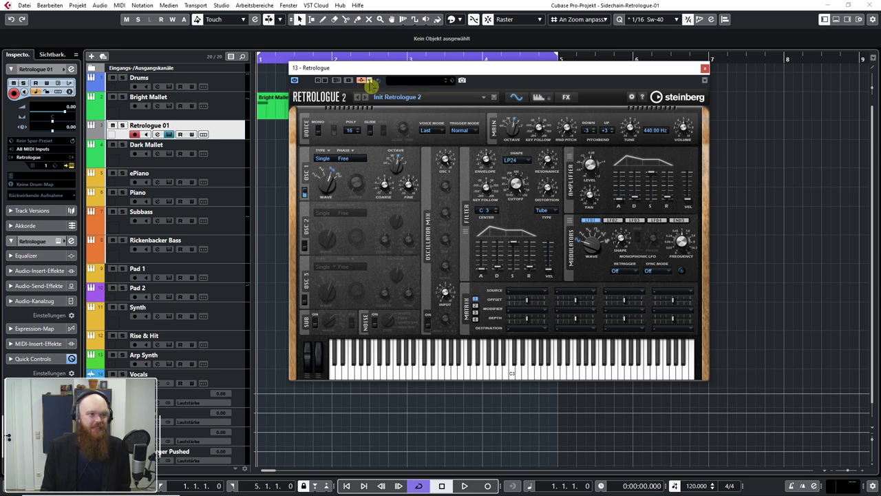
left_click(369, 81)
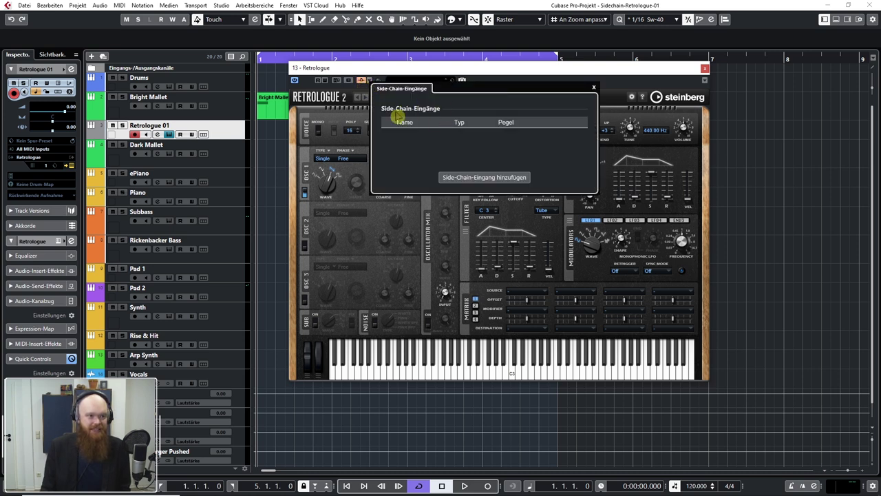
left_click(474, 179)
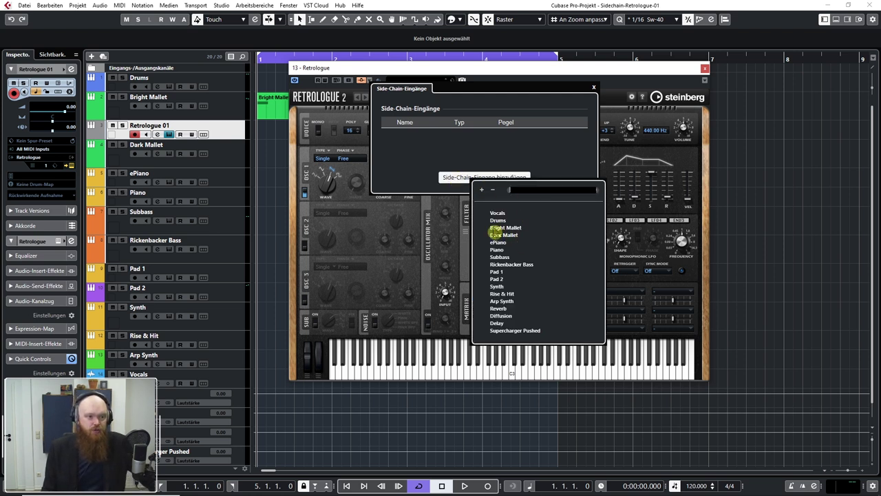
left_click(507, 235)
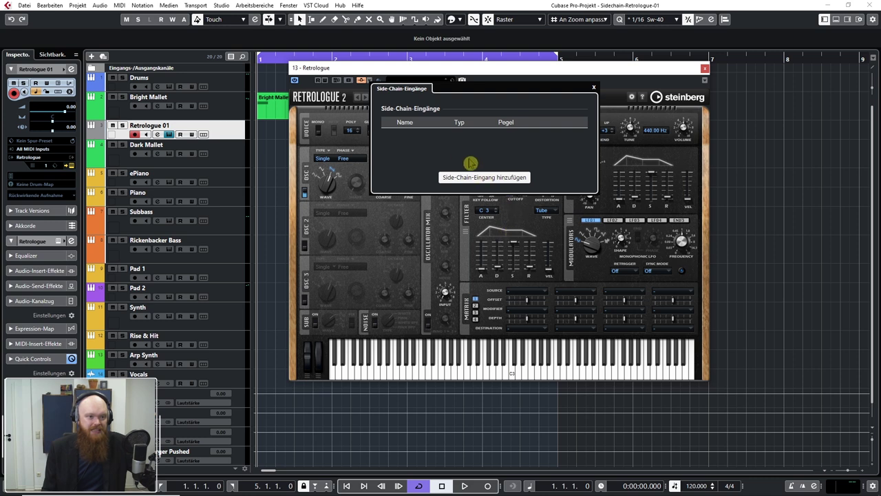
left_click(629, 83)
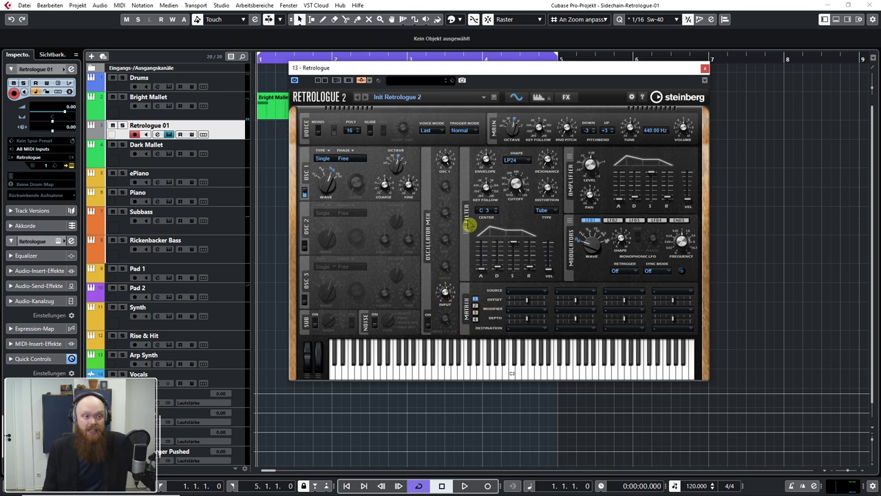
left_click(704, 69)
Switch Bright Mallet's send to Retrologue to pre-fader and lower the Bright Mallet channel fader to -∞.
left_click(237, 114)
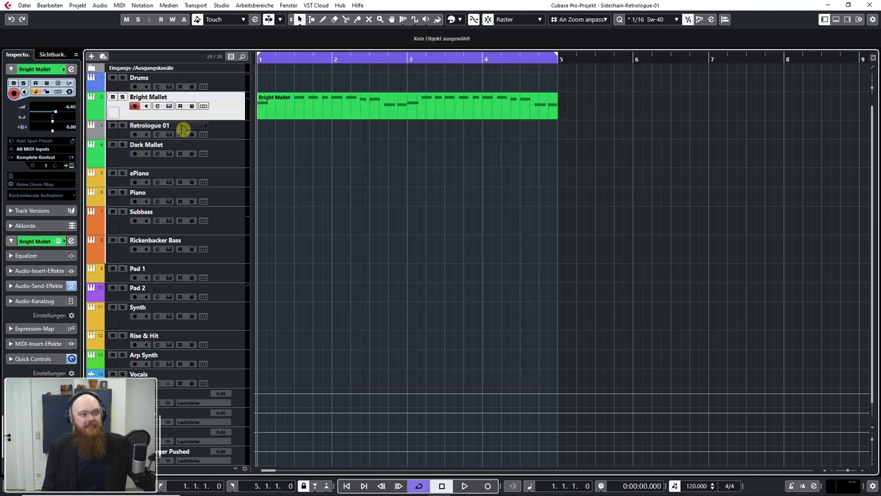
left_click(157, 105)
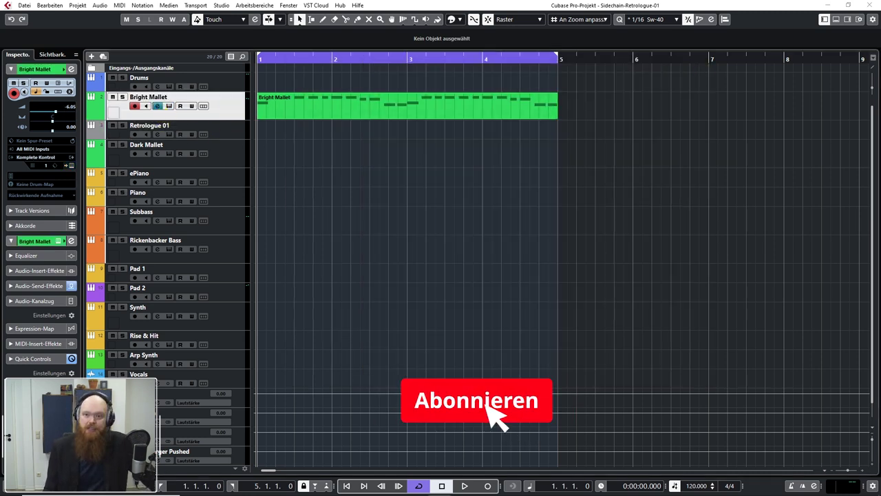
left_click_drag(880, 58, 352, 75)
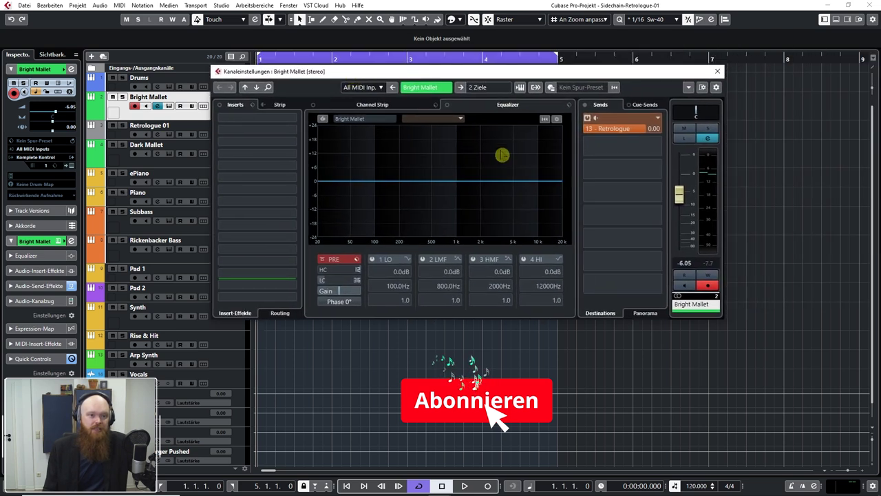
left_click(596, 122)
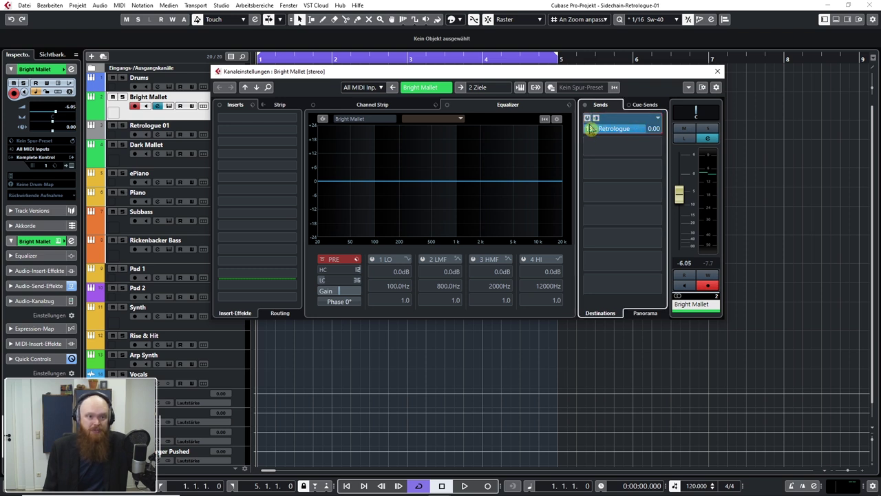
left_click_drag(680, 187, 685, 253)
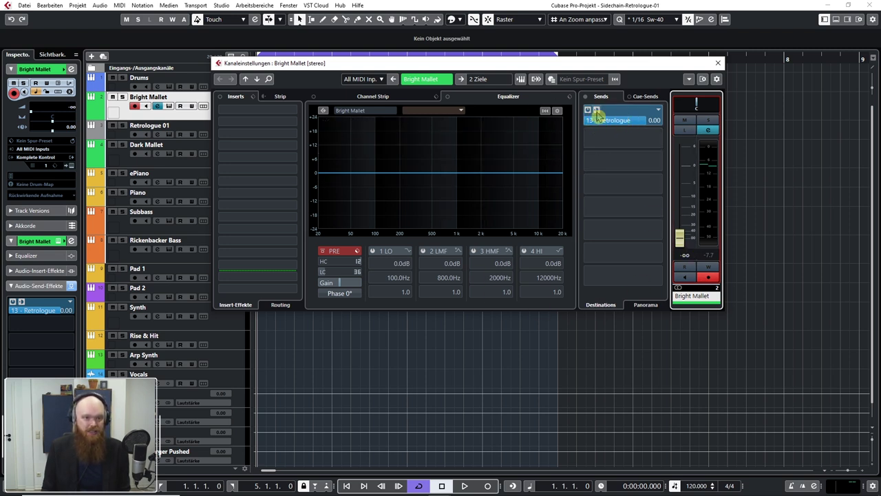
left_click(718, 64)
Check Retrologue's Input level in the oscillator mix and audition the side-chain signal together with oscillator 1 during playback.
left_click(244, 138)
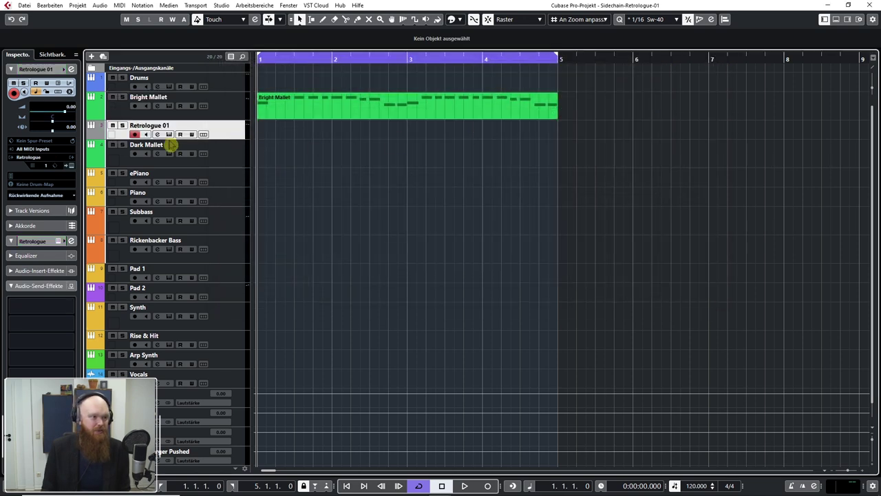
left_click(169, 134)
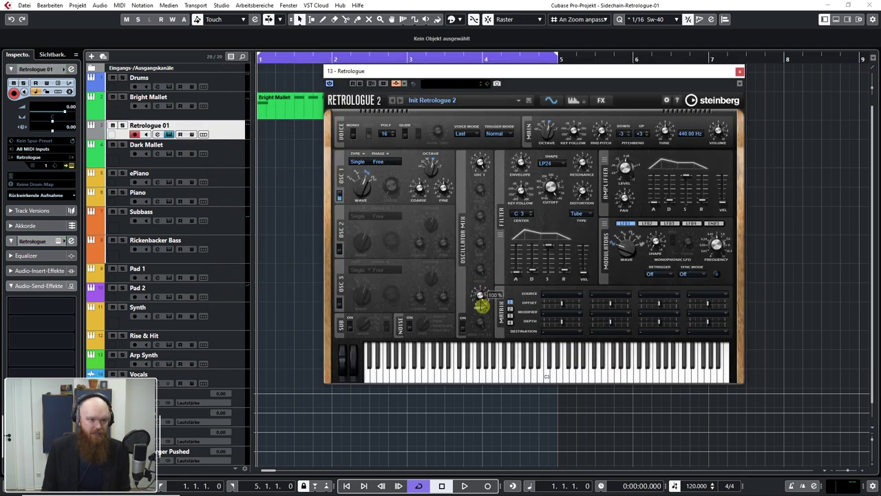
mouse_move(475, 300)
left_mouse_down()
mouse_move(481, 350)
mouse_move(485, 292)
left_mouse_up()
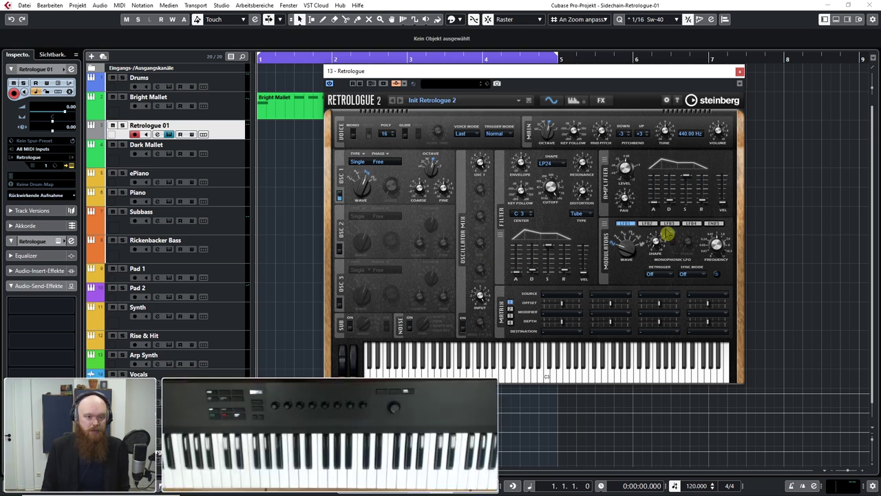
key("space")
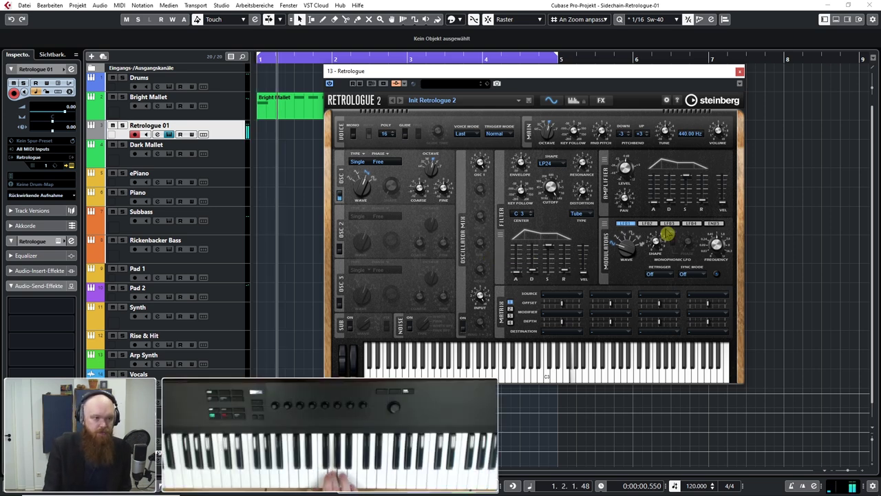
key("space")
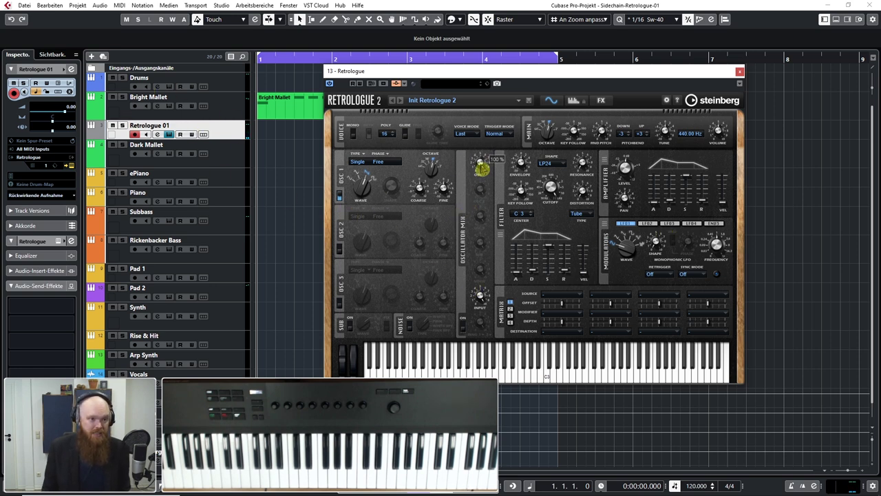
Turn off oscillator 1 in Retrologue and audition the side-chain input on its own during playback.
left_click(340, 197)
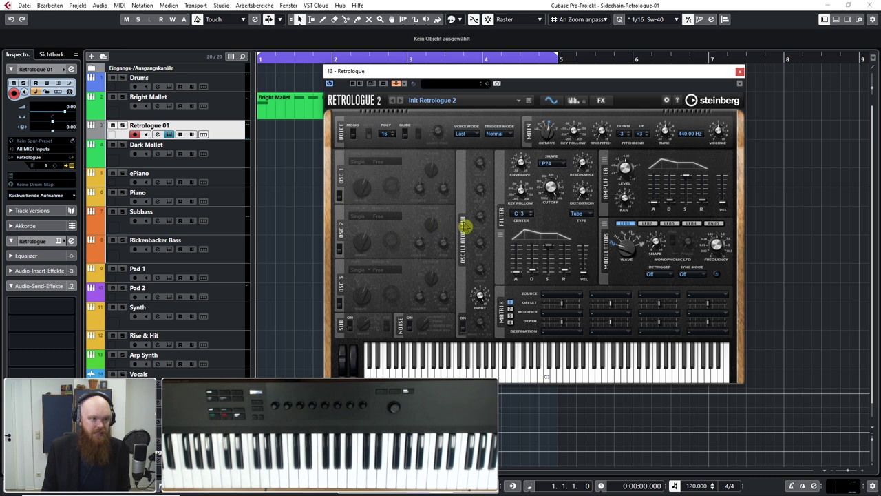
key("space")
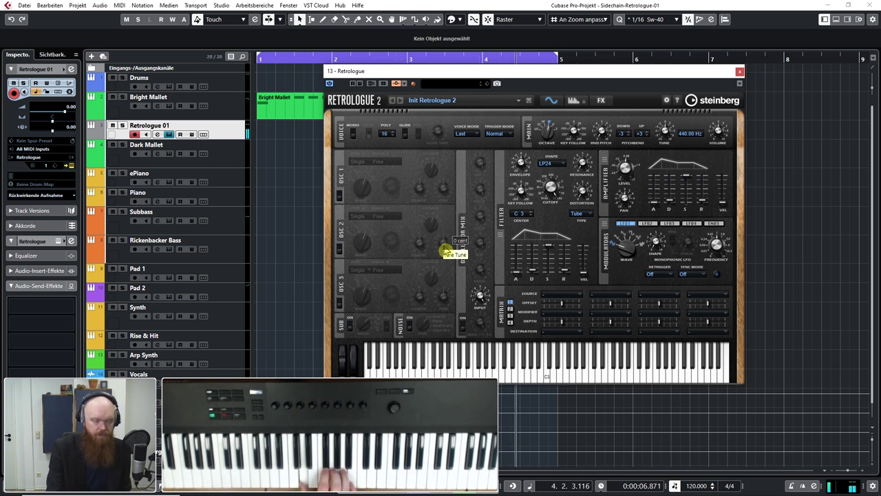
key("space")
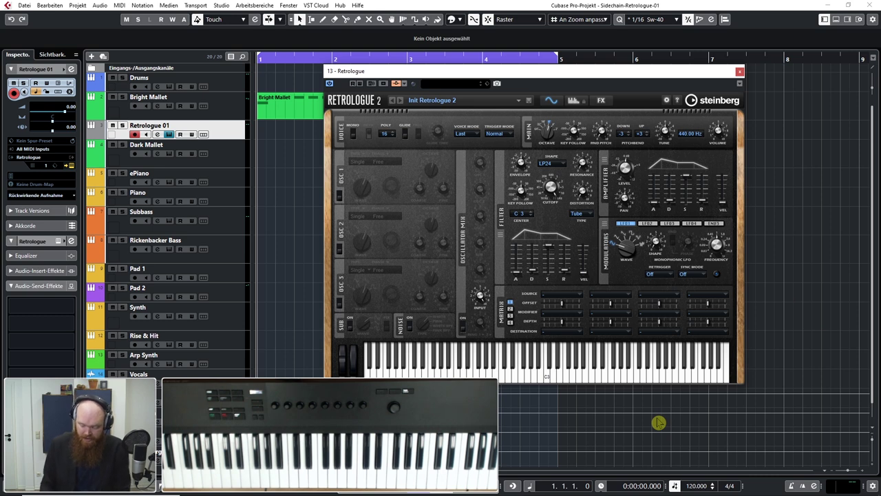
Record a held G3 note on the Retrologue 01 track and extend it to the end of the part at bar 5.
key("KP_Multiply")
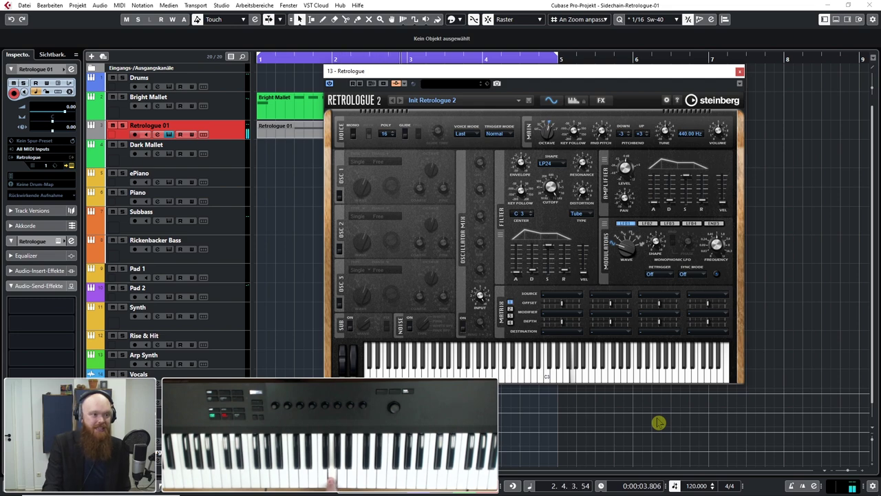
key("space")
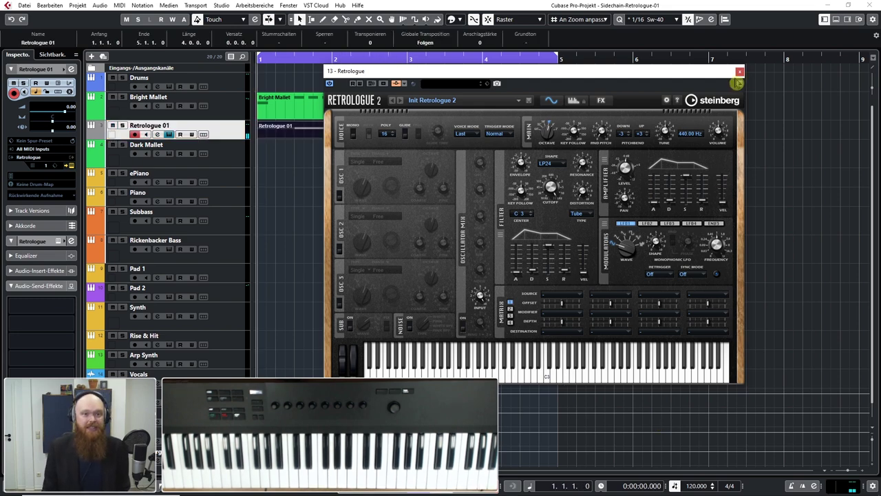
left_click(739, 72)
double_click(472, 136)
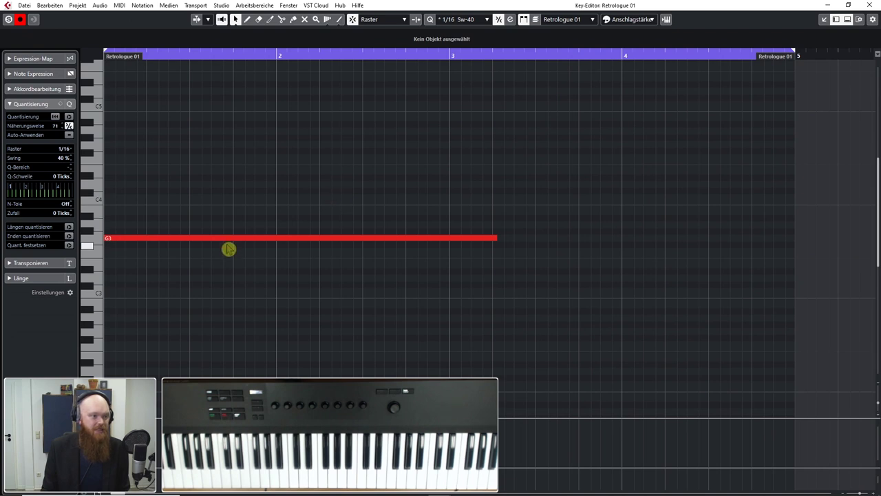
left_click(238, 241)
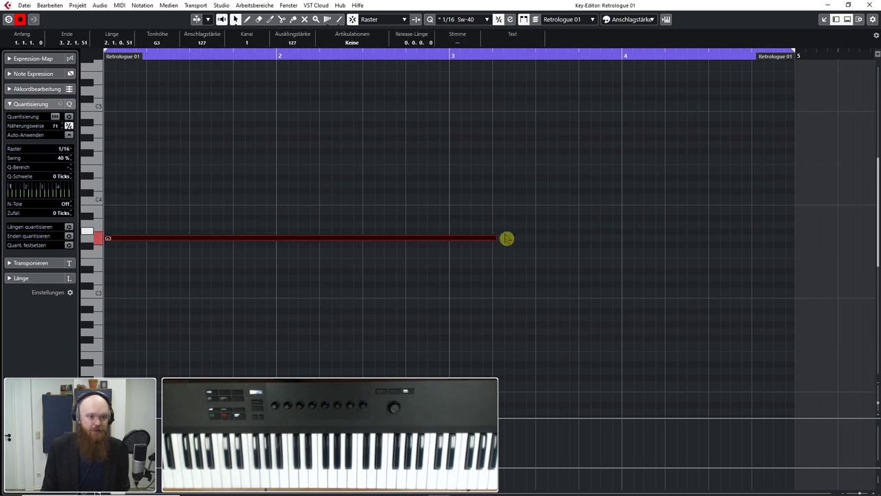
left_click_drag(496, 238, 793, 244)
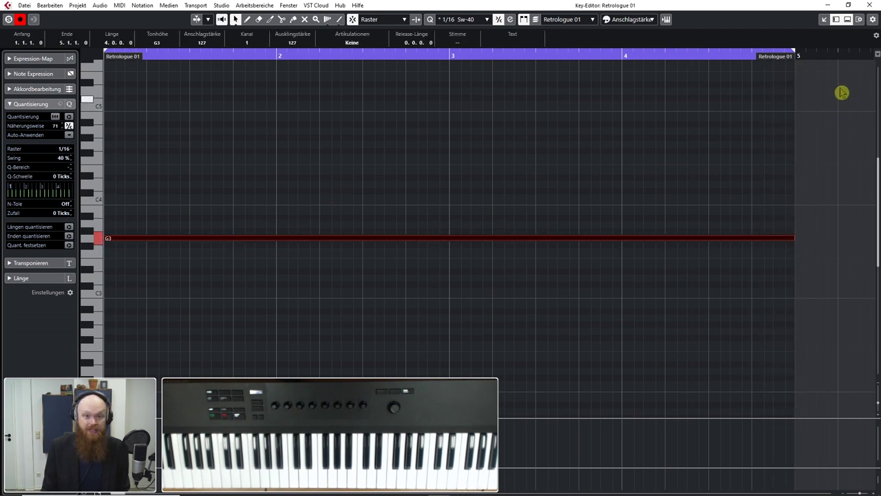
left_click(868, 4)
left_click(742, 133)
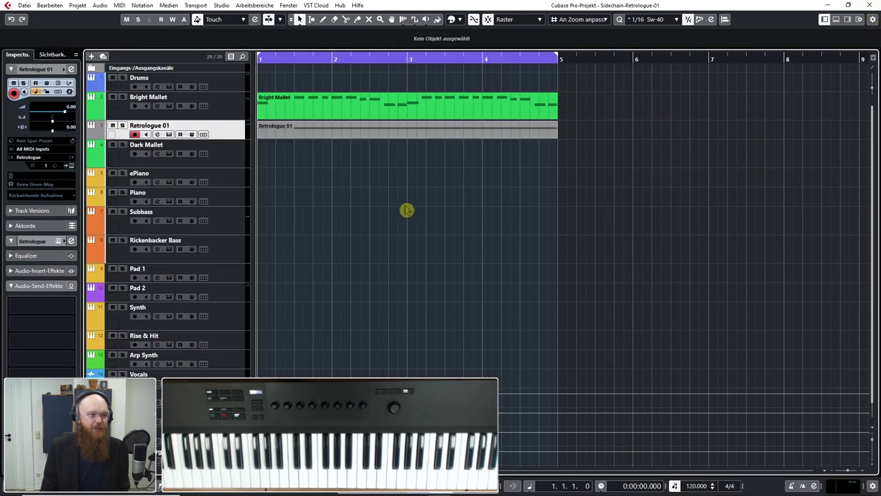
Open Retrologue's effects page on the Retrologue 01 track and switch on the Resonator in the effects chain.
left_click(169, 133)
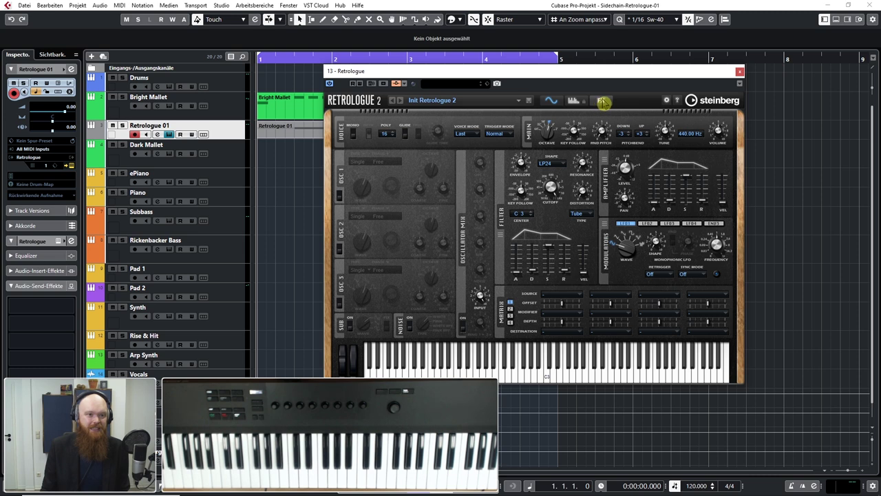
left_click(601, 100)
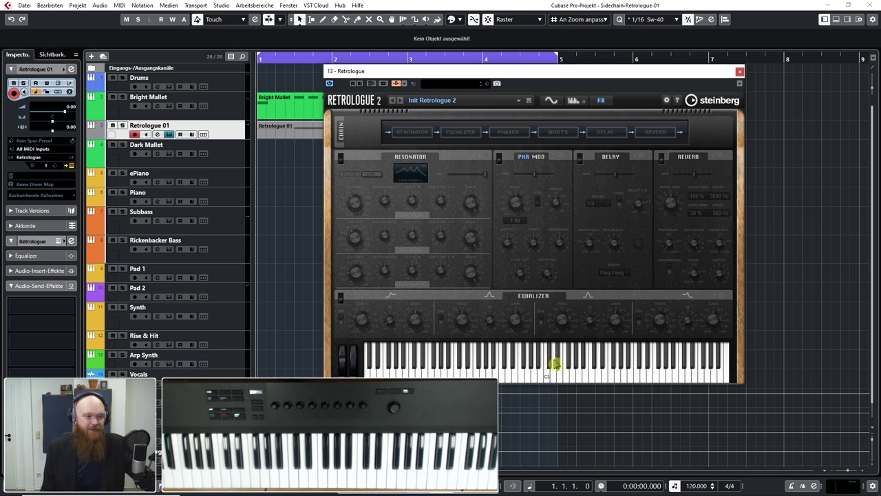
left_click(412, 135)
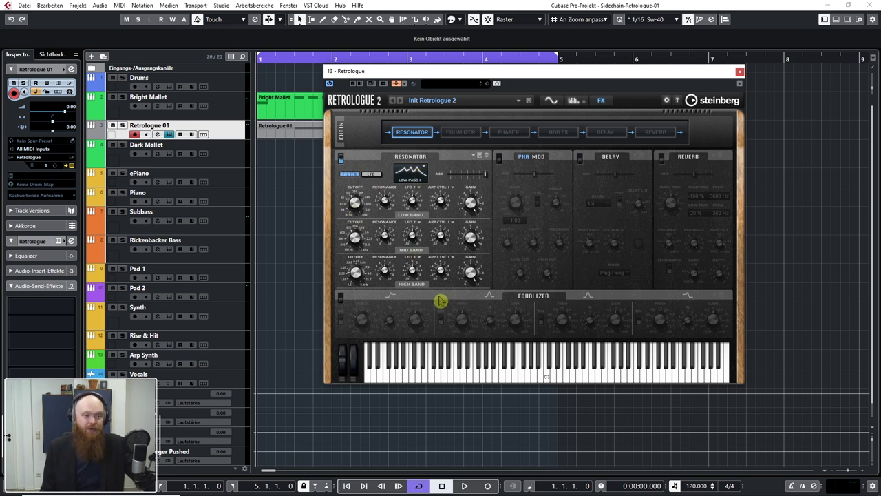
Audition modulated Resonator presets from Moving Bat to Sweeping Low-Pass during playback, and load Waving Low-Pass.
left_click(473, 157)
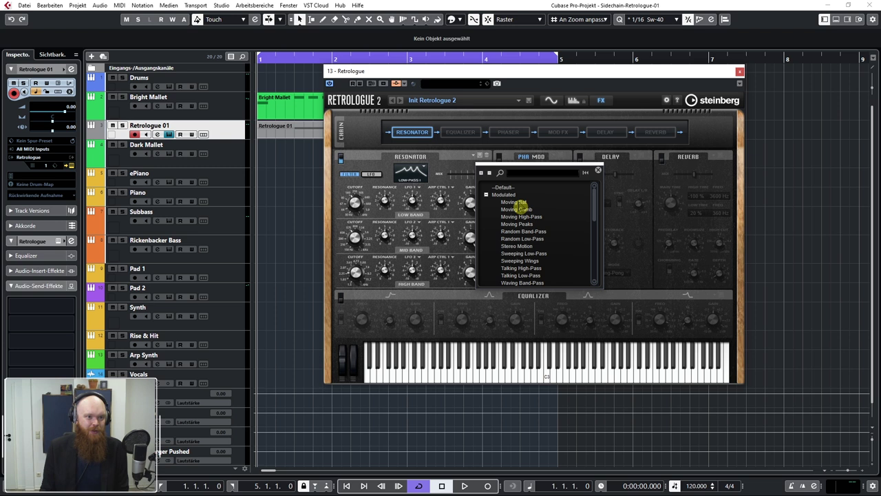
left_click(518, 202)
key("space")
left_click(522, 209)
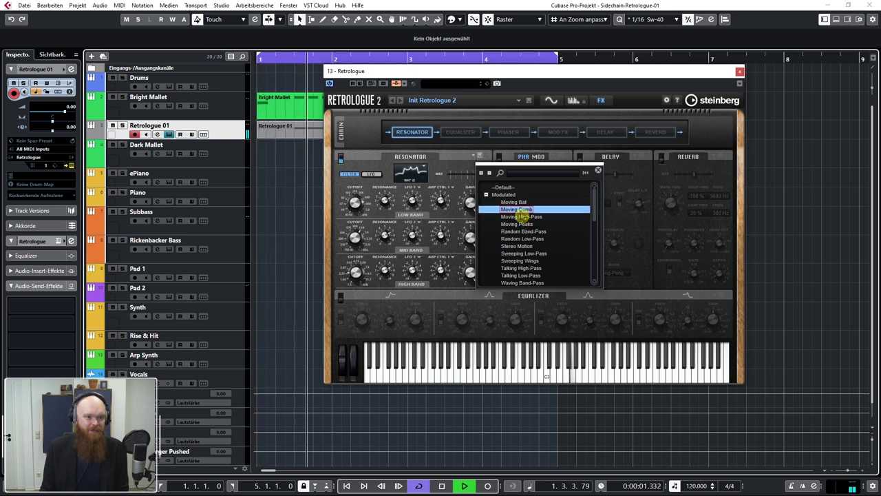
left_click(522, 217)
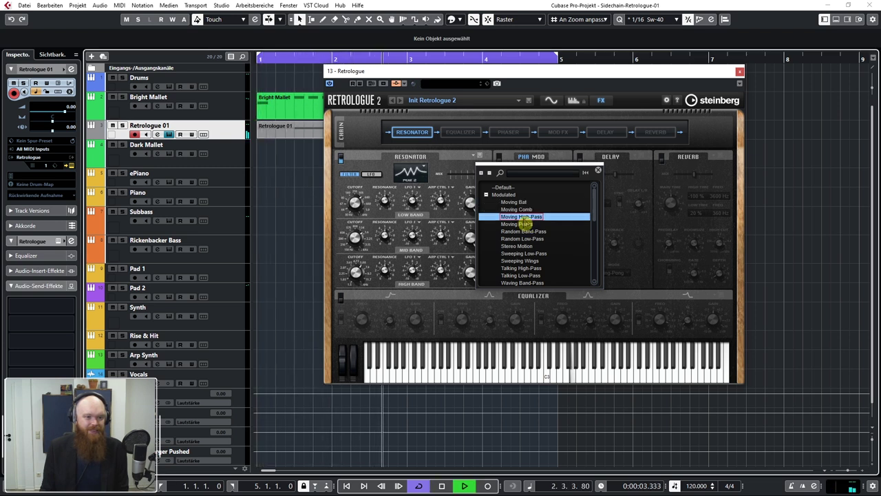
left_click(522, 223)
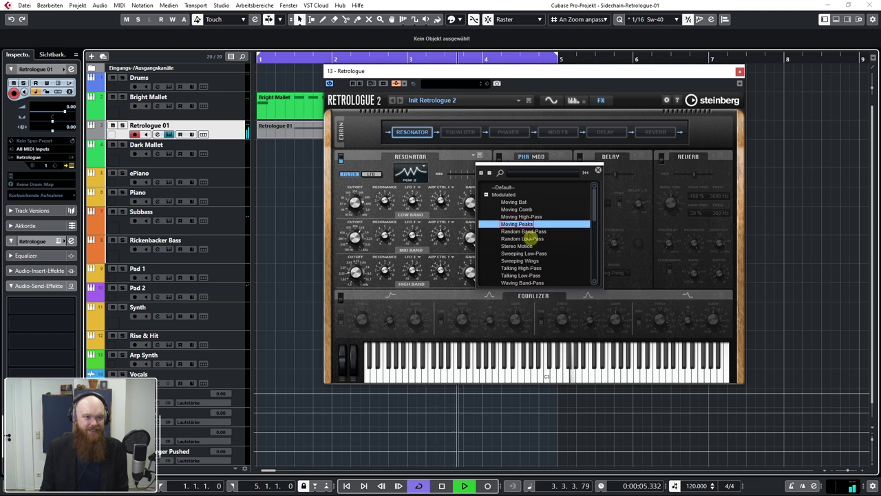
left_click(529, 233)
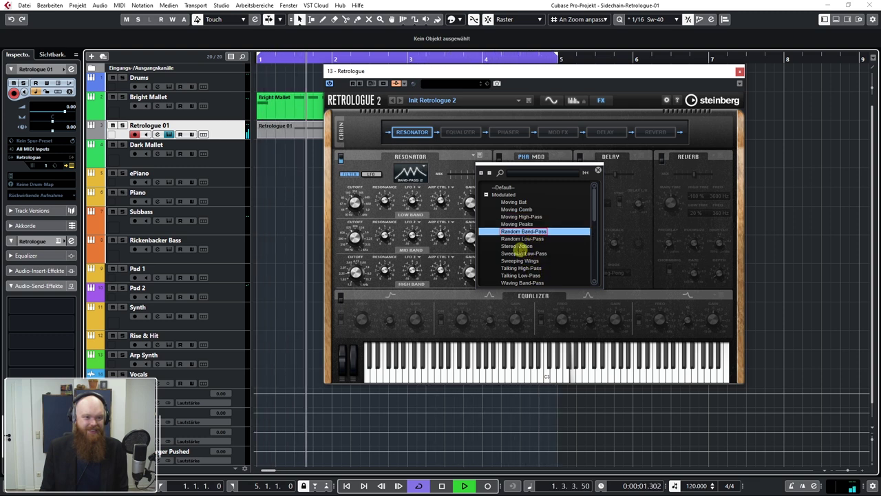
left_click(522, 245)
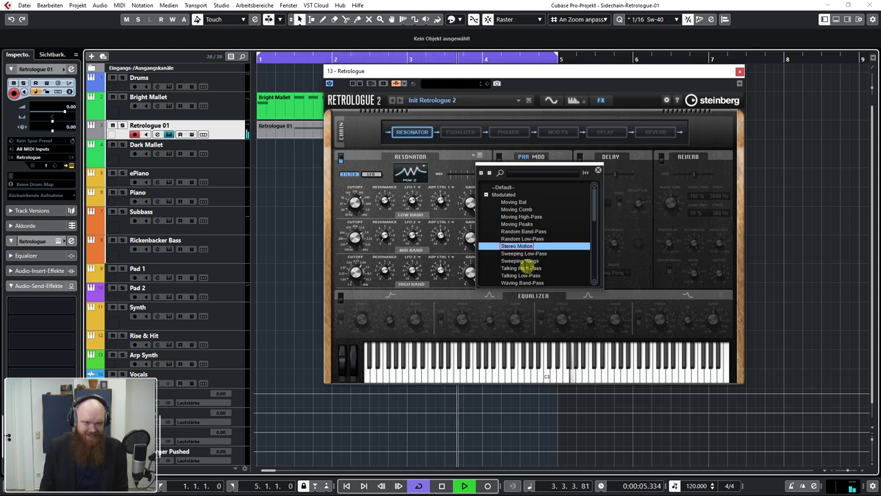
left_click(523, 254)
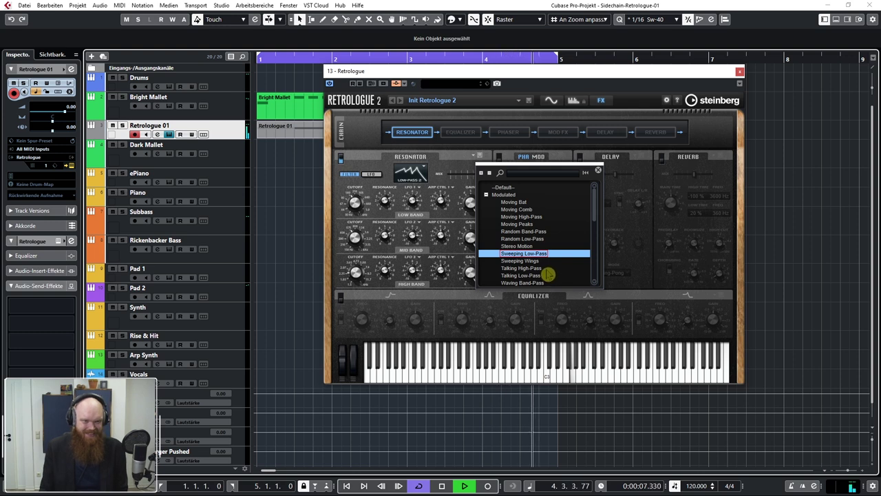
key("space")
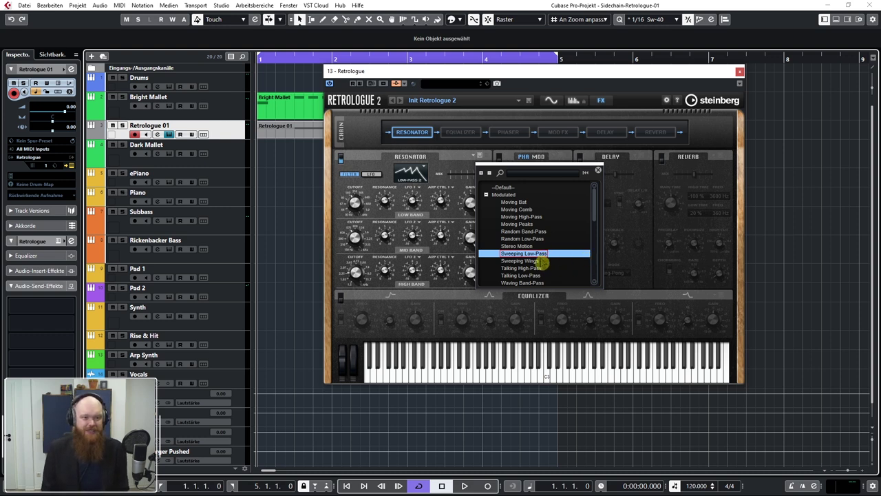
scroll(543, 262, "down", 1)
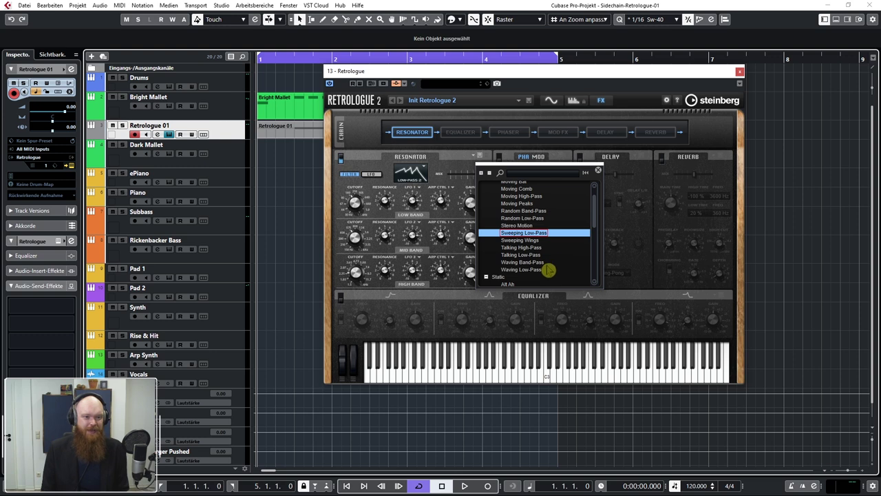
double_click(543, 269)
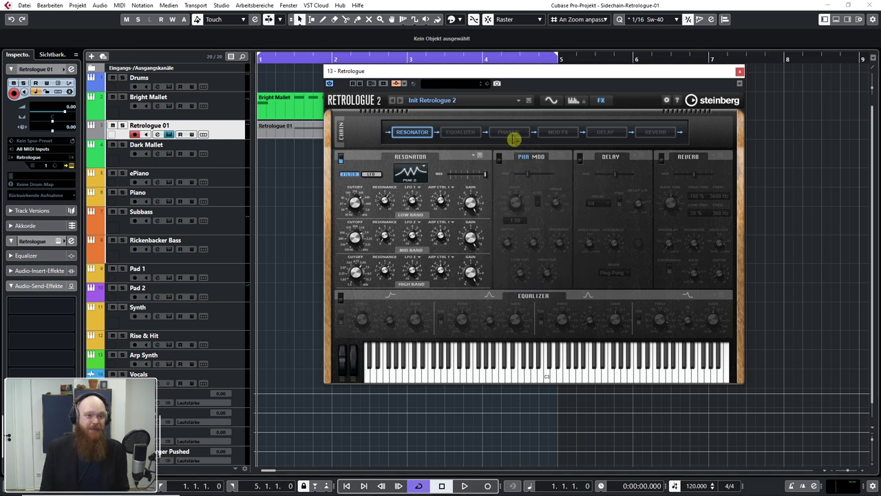
Enable Retrologue's Phaser and Mod FX, audition them during playback, and close the synthesizer.
left_click(509, 133)
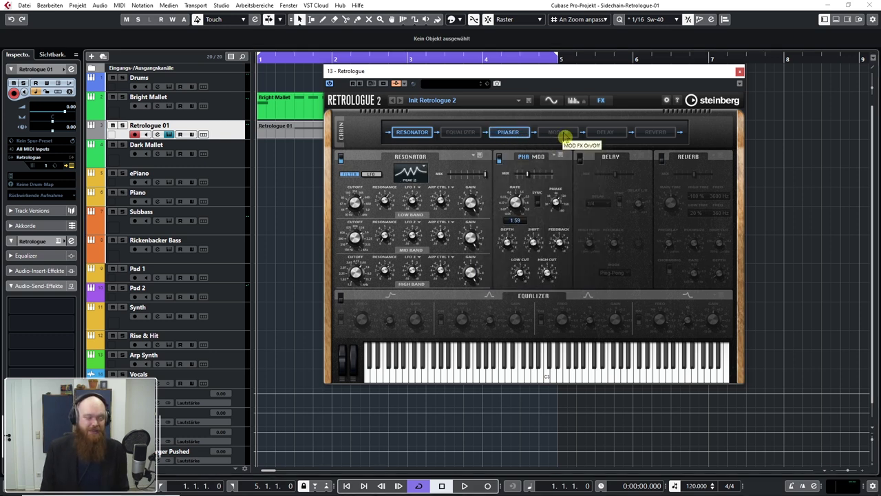
key("space")
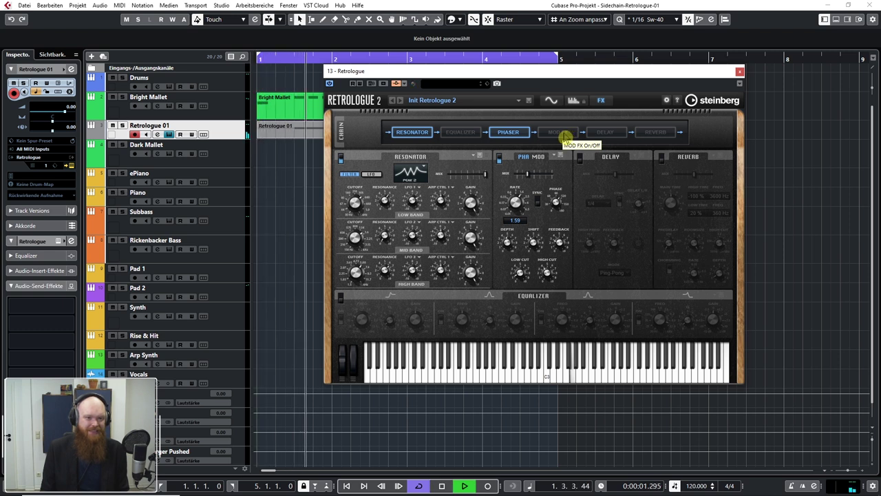
left_click(563, 134)
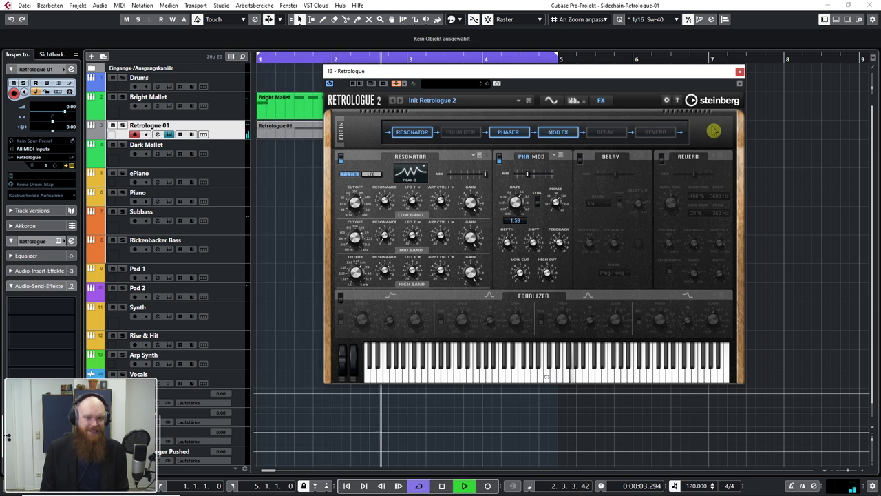
key("space")
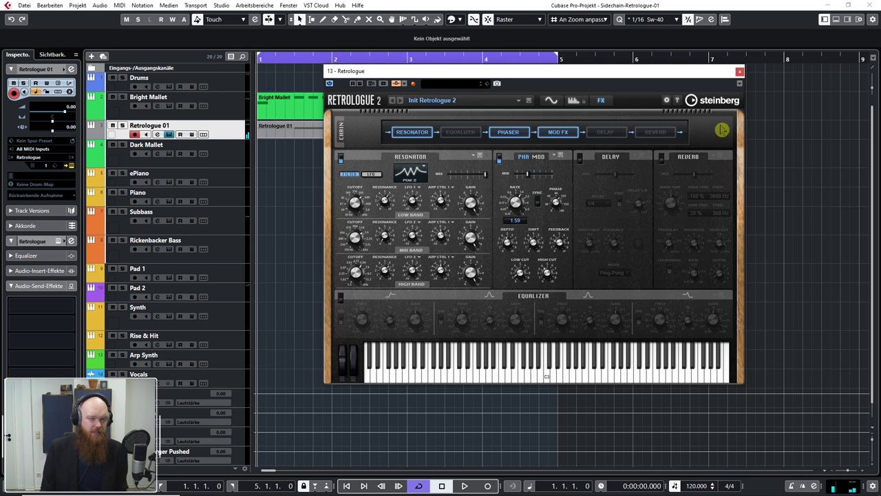
left_click(740, 73)
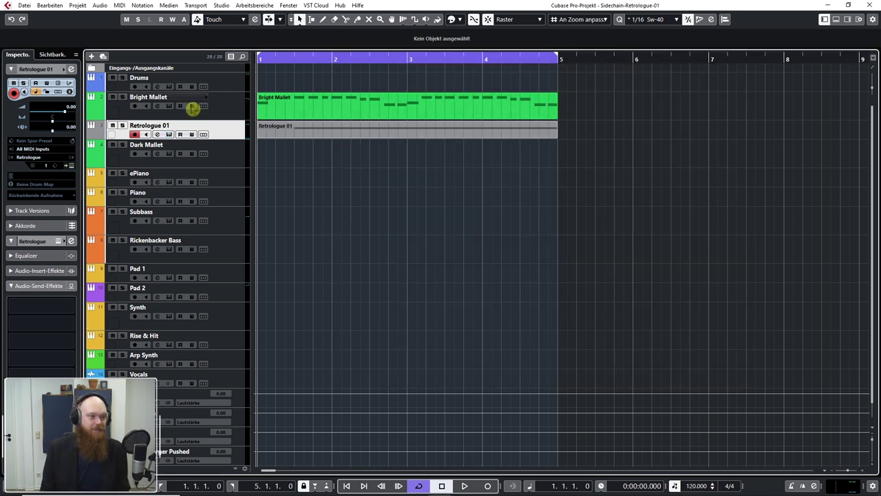
Load the Raum reverb into the first insert slot of the Bright Mallet channel and lower its Mix.
left_click(157, 110)
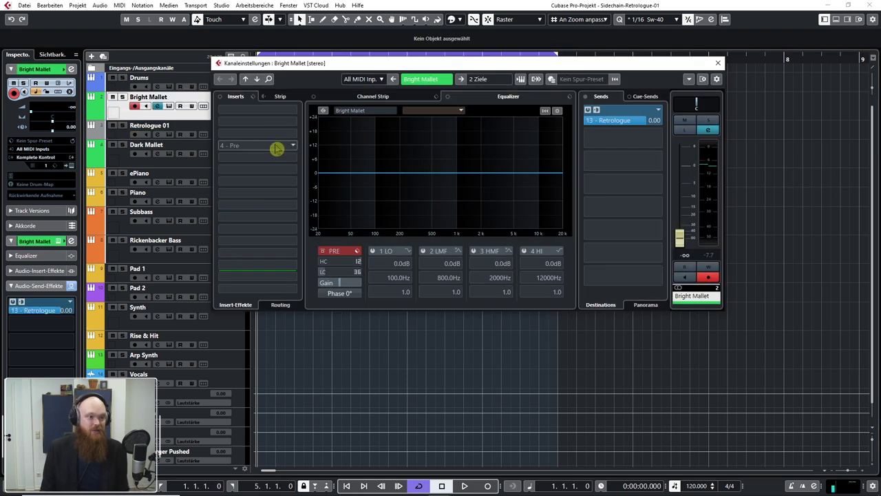
left_click(288, 111)
type("raum")
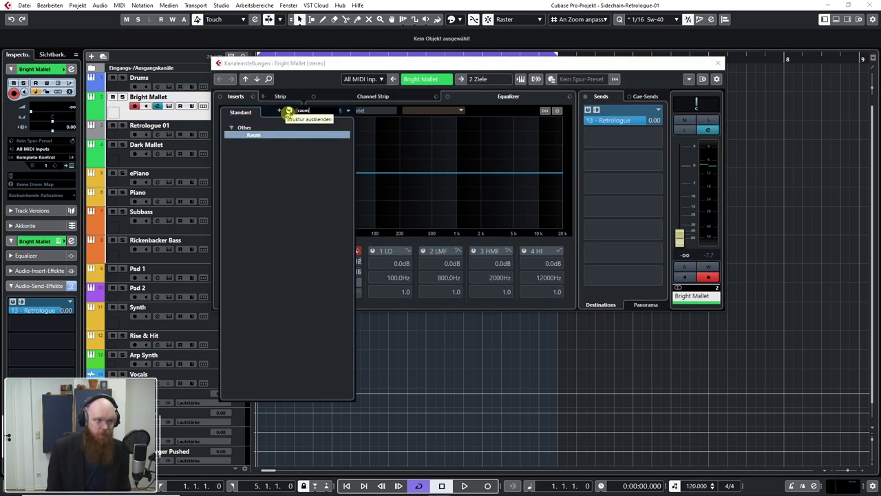
key("Return")
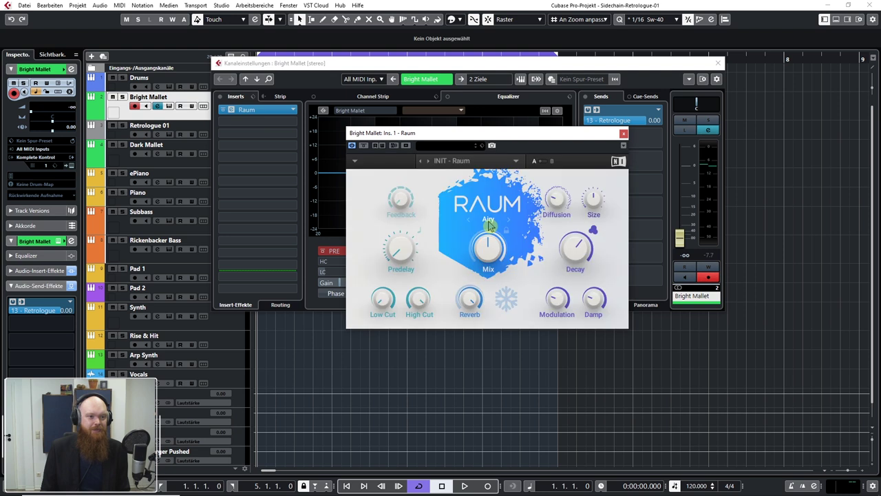
left_click_drag(493, 246, 493, 259)
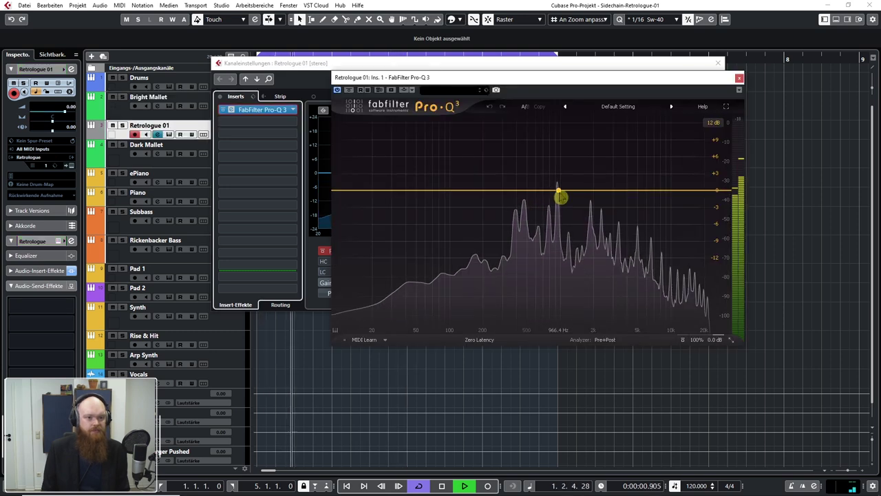
In Pro-Q 3 on the Retrologue 01 channel, dip narrow bells near 438 Hz and 921 Hz and add a low cut.
left_click_drag(560, 197, 521, 202)
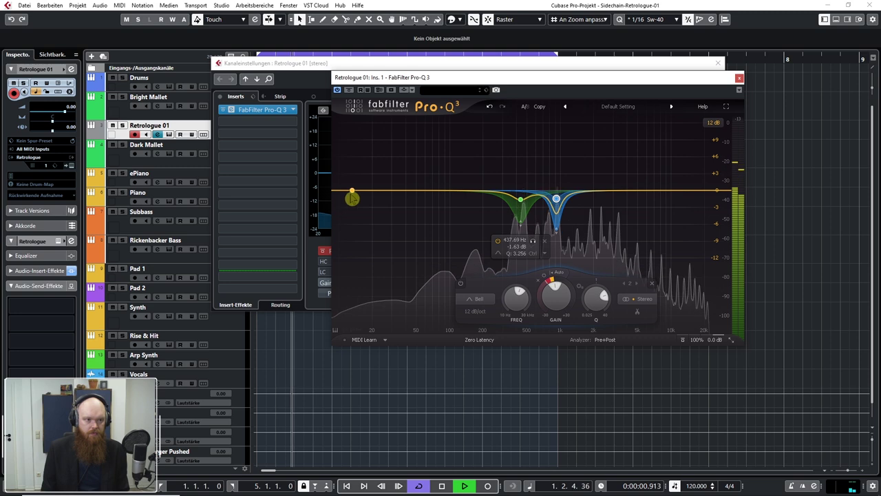
left_click_drag(350, 197, 430, 193)
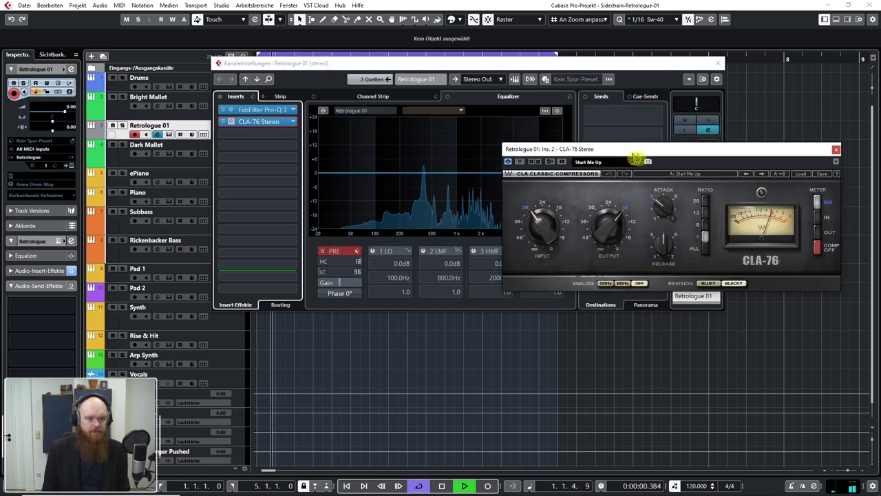
Set the CLA-76 compressor on Retrologue 01 to the Bluey revision and raise its input to 24.
left_click_drag(633, 155, 475, 140)
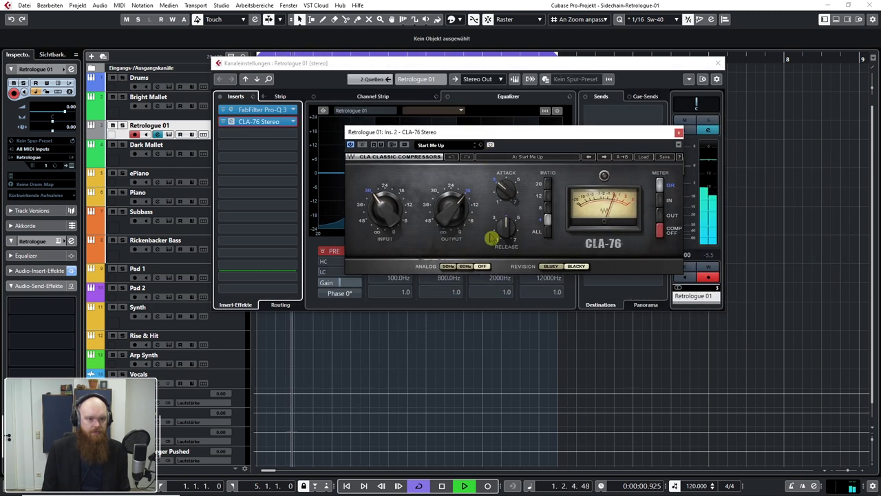
left_click(551, 265)
left_click_drag(382, 207, 383, 197)
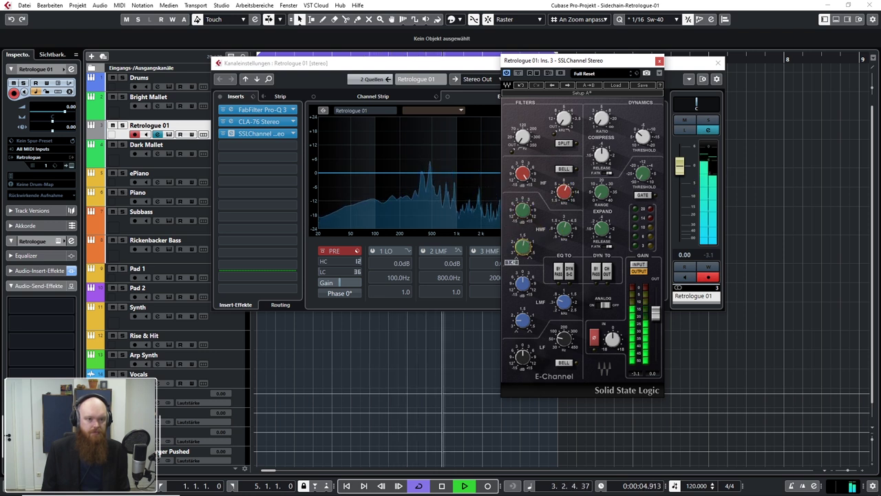
Adjust the high-mid EQ band of the SSLChannel on Retrologue 01 and stop playback.
left_click_drag(572, 231, 572, 238)
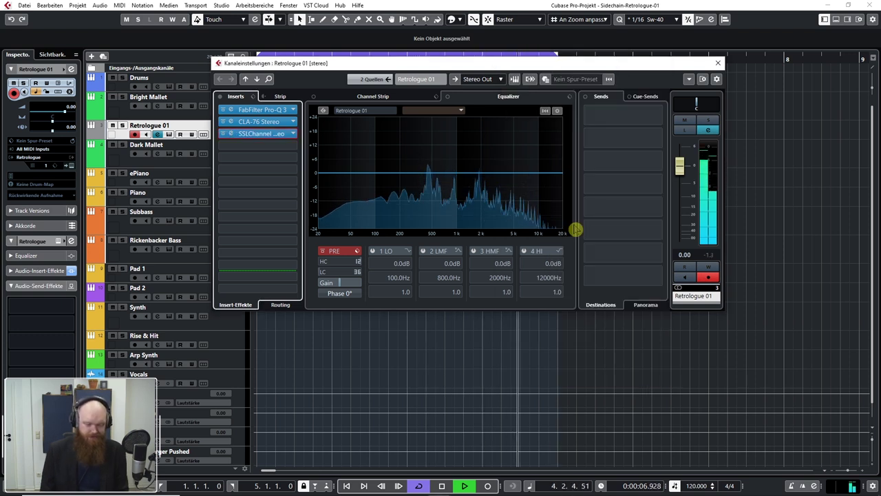
key("space")
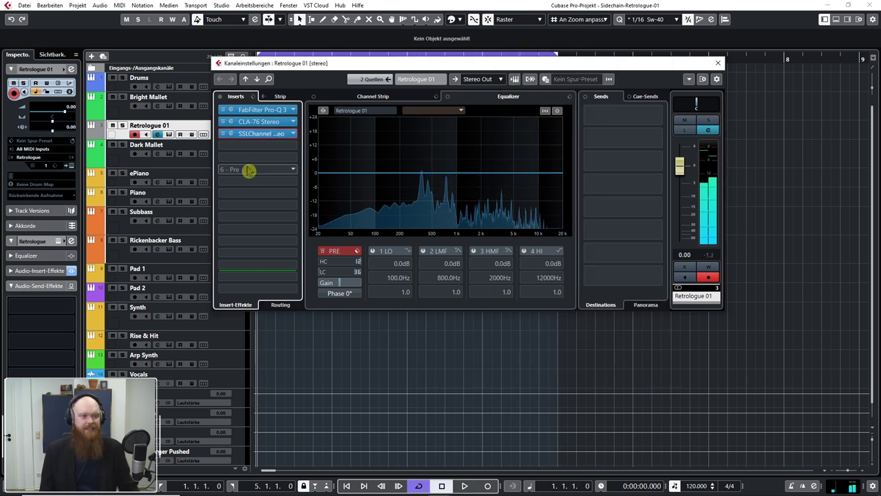
Review the Pro-Q 3, CLA-76 and SSLChannel settings on Retrologue 01, and close the plug-ins and the channel settings.
left_click(267, 112)
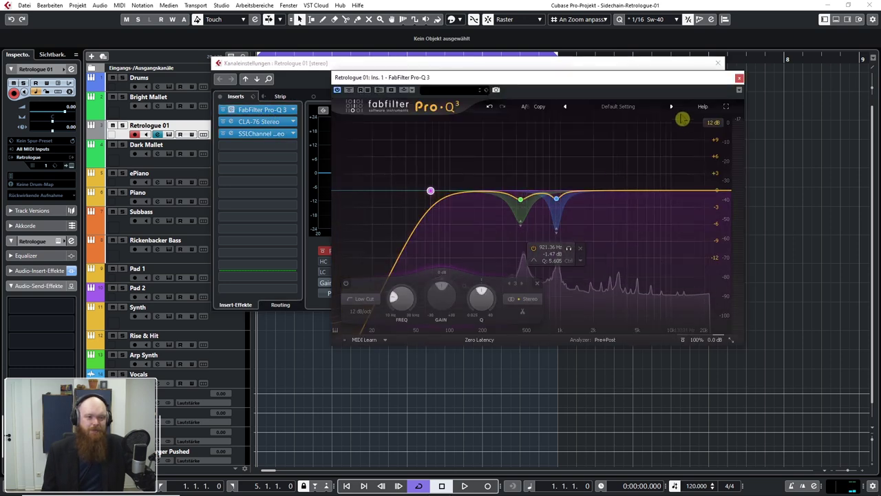
left_click(739, 78)
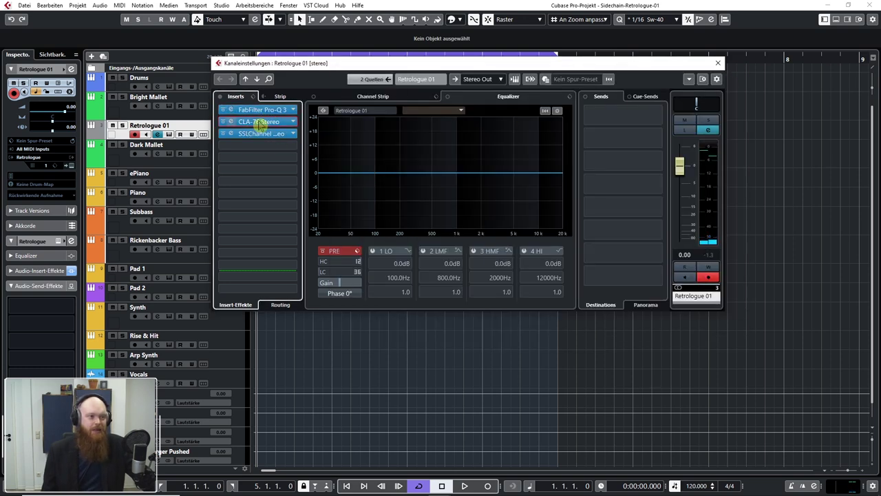
left_click(259, 121)
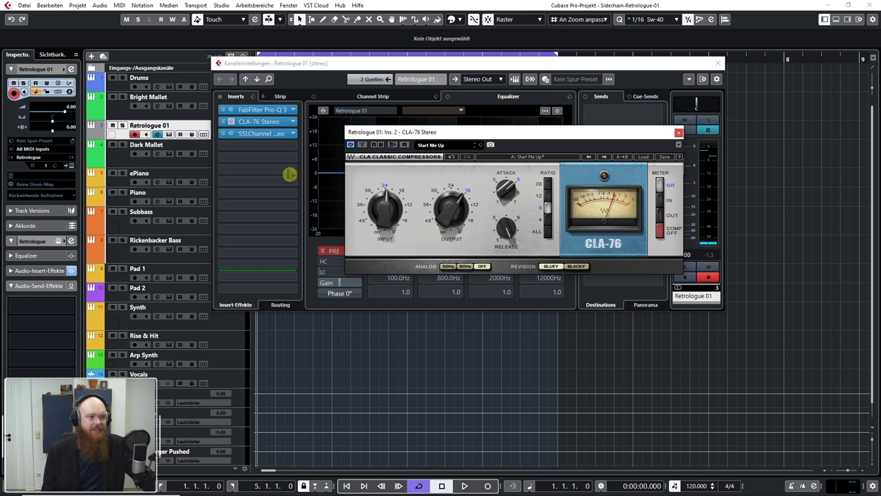
left_click(262, 135)
left_click_drag(600, 65, 251, 44)
left_click_drag(510, 139, 533, 115)
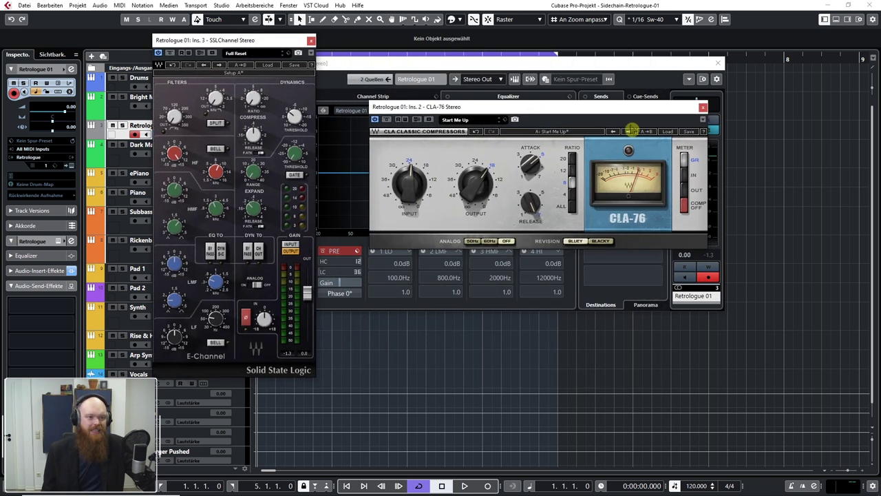
left_click(702, 108)
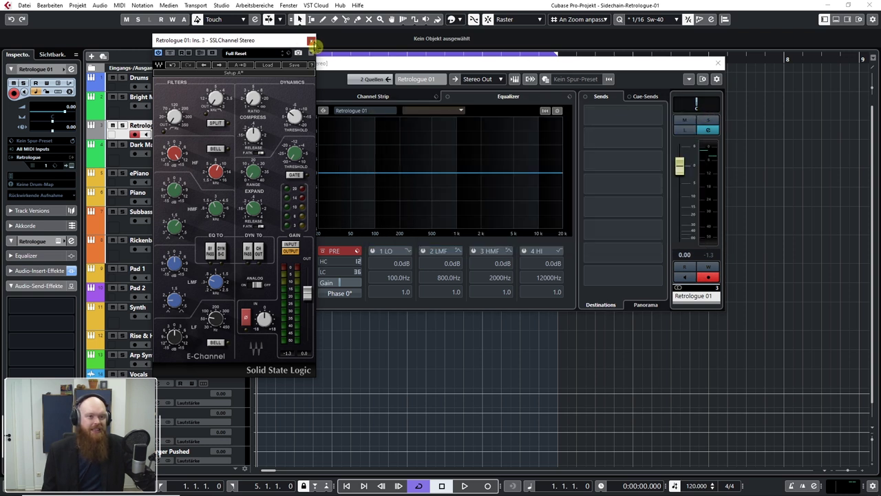
left_click(311, 42)
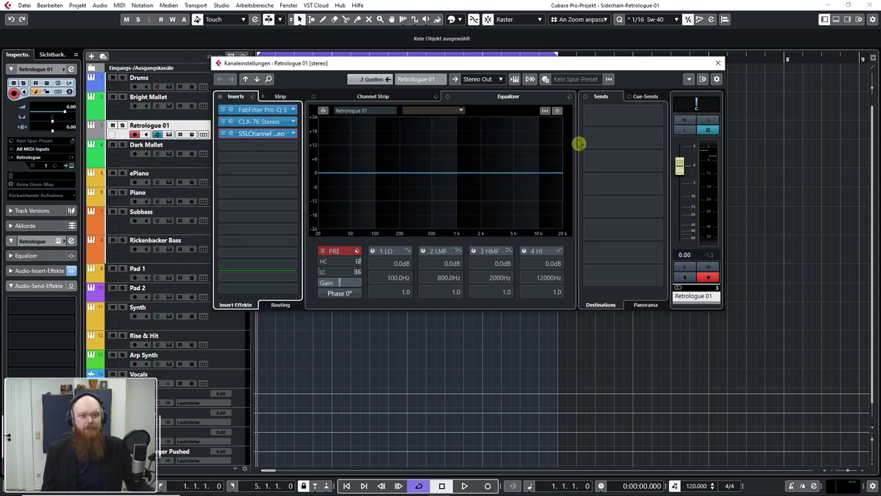
left_click(718, 63)
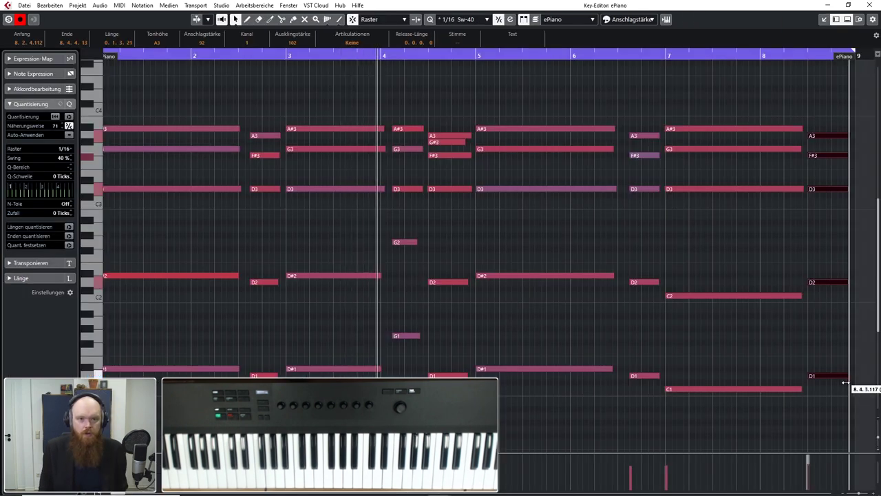
Adjust the ends of the last ePiano chord in bar 8, close the Key Editor and return to the project start.
left_click_drag(845, 382, 844, 388)
left_click(784, 210)
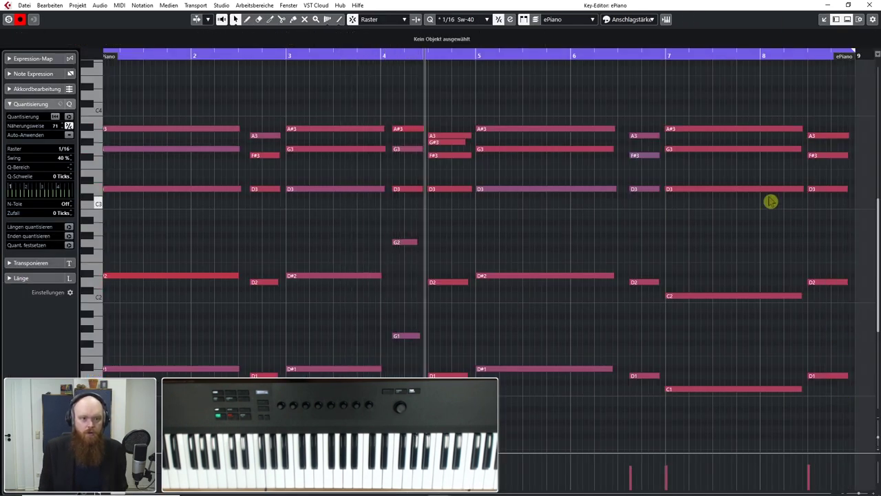
left_click(868, 5)
key("Home")
left_click(466, 242)
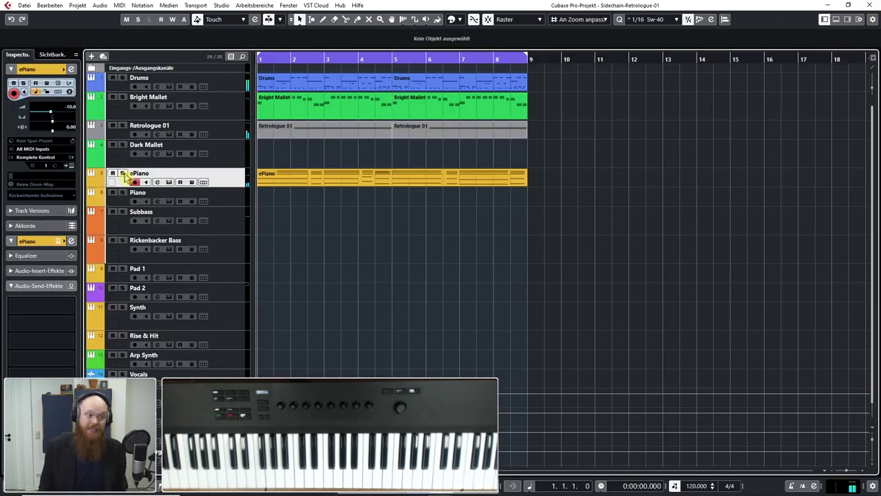
Solo the ePiano track, listen to it briefly and open its channel settings.
left_click(123, 174)
key("space")
key("space")
left_click(157, 182)
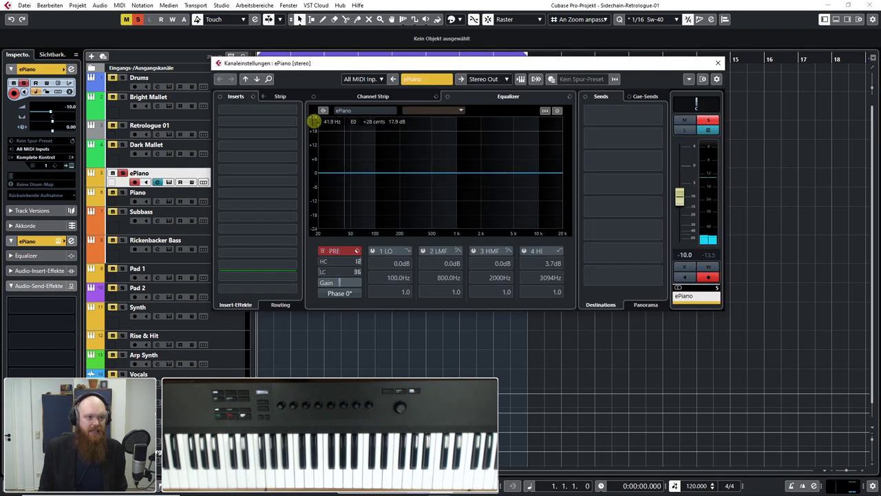
Set up CLA-2A Stereo with the Start Me Up preset and Choral as the first two inserts on ePiano.
key("space")
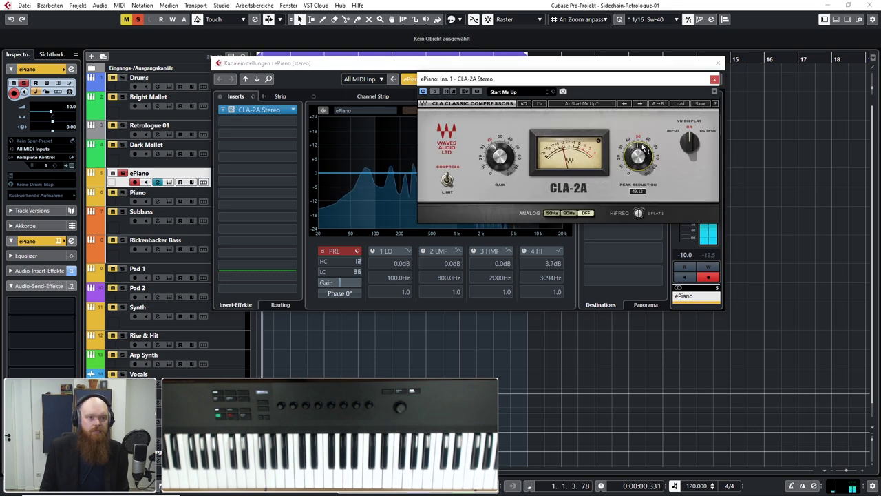
left_click(717, 77)
key("space")
key("space")
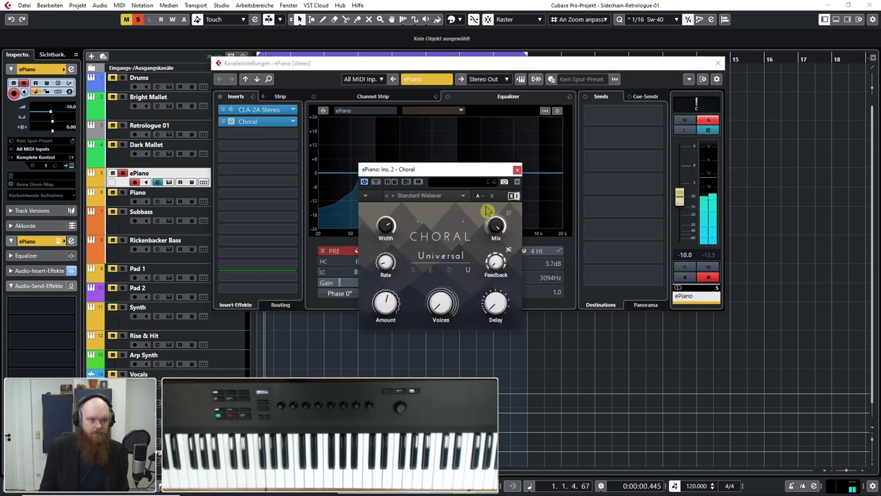
left_click(393, 196)
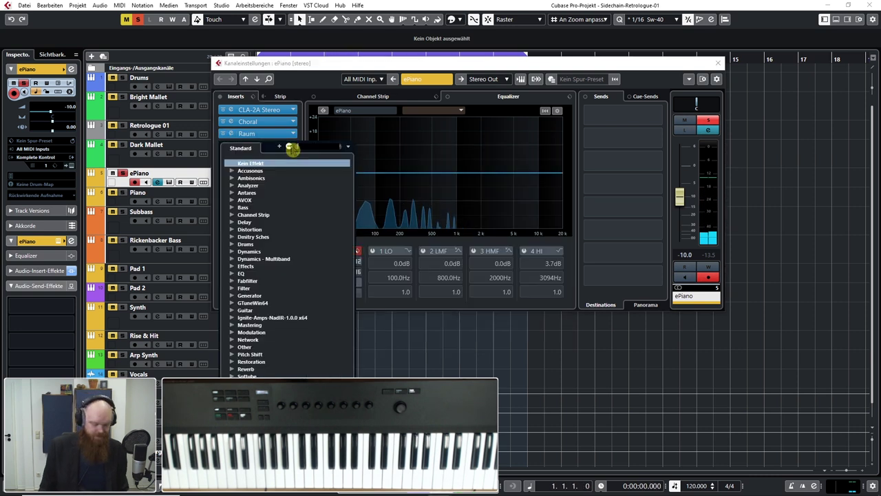
Insert Scheps 73 Stereo in the fourth insert slot of ePiano and switch it to mid/side mode.
type("schep")
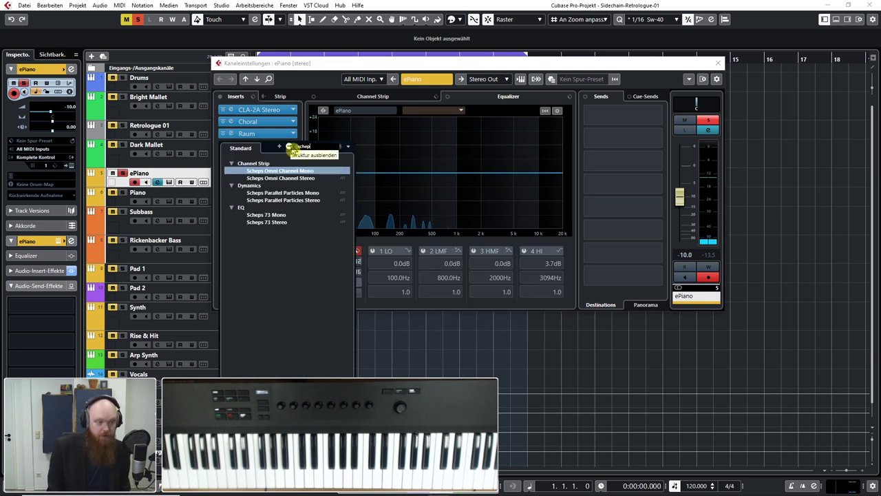
double_click(273, 223)
left_click_drag(880, 77, 470, 67)
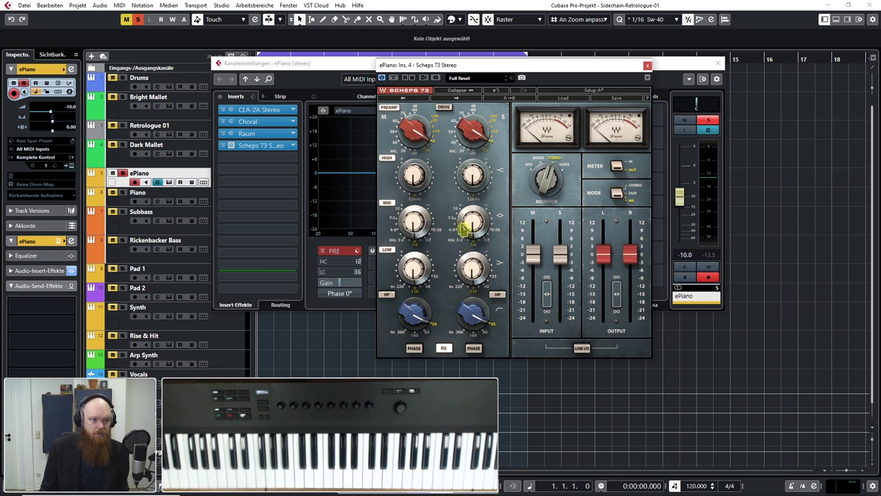
Adjust the side channel's high and mid EQ and its input level in ePiano's Scheps 73 during playback, and close the plug-in.
key("space")
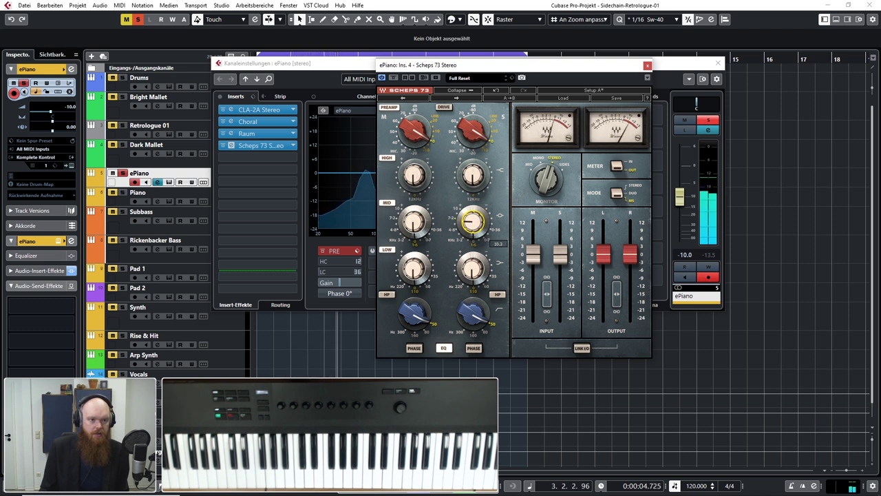
left_click_drag(472, 182, 472, 176)
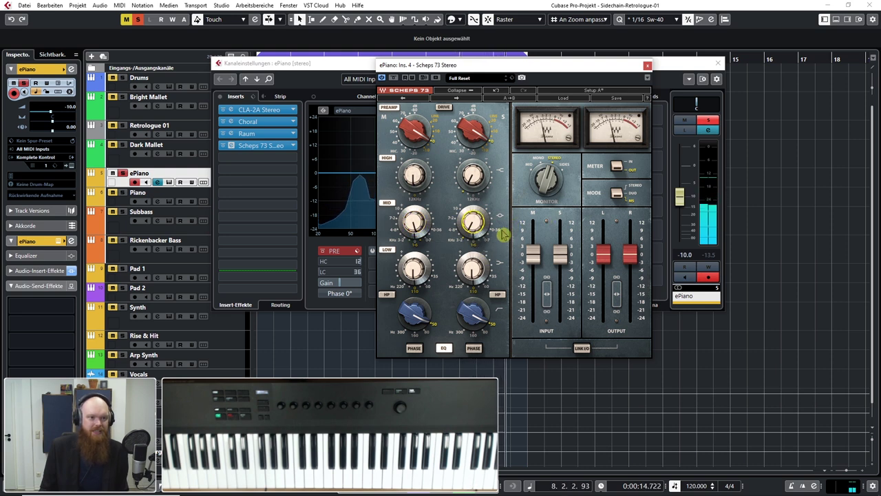
left_click_drag(559, 254, 560, 224)
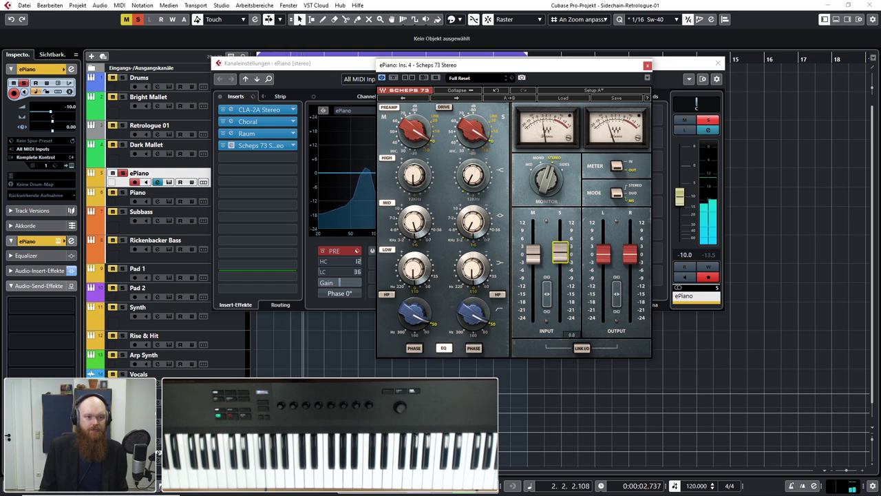
left_click(647, 65)
Raise the ePiano channel's volume to about -4.64 dB in the full mix.
left_click(681, 184)
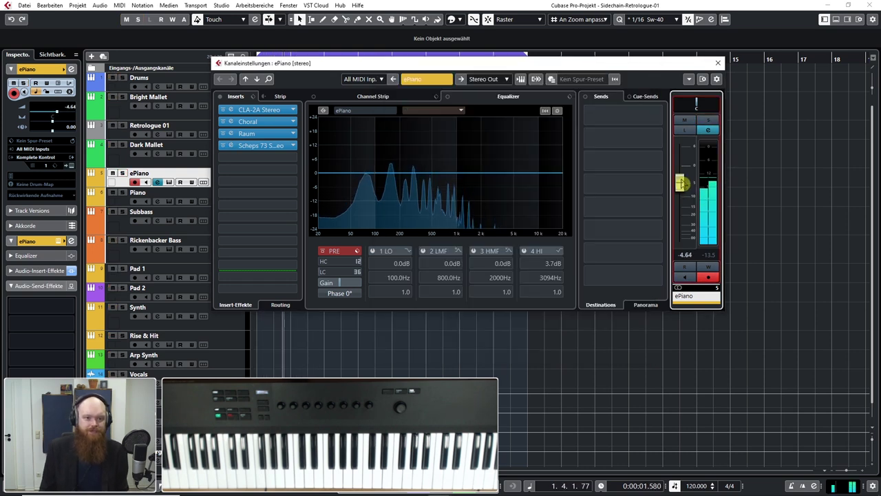
left_click_drag(681, 194, 682, 186)
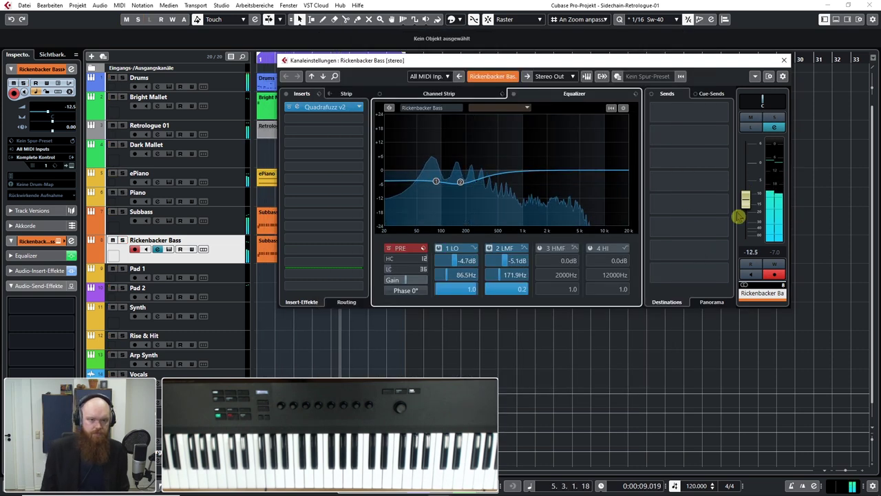
Open the Piano channel's settings and set up Replika and Scheps 73 Stereo as its two inserts.
scroll(753, 224, "down", 1)
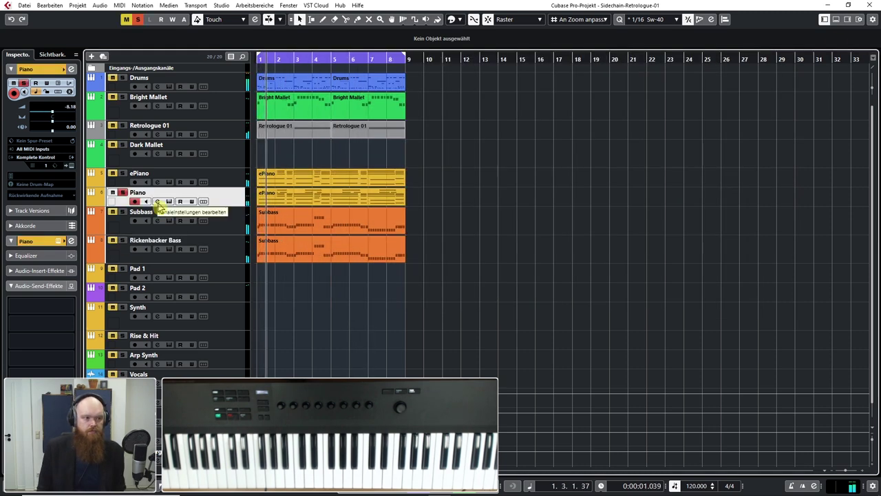
left_click(158, 201)
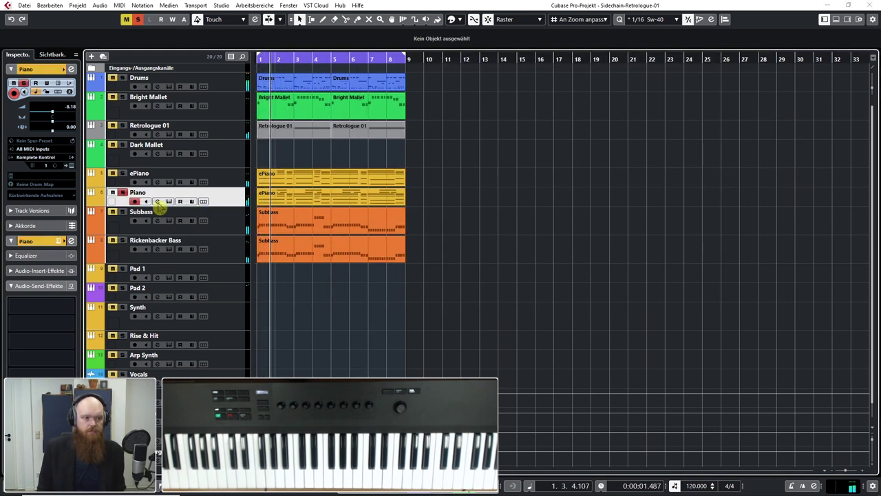
left_click(362, 108)
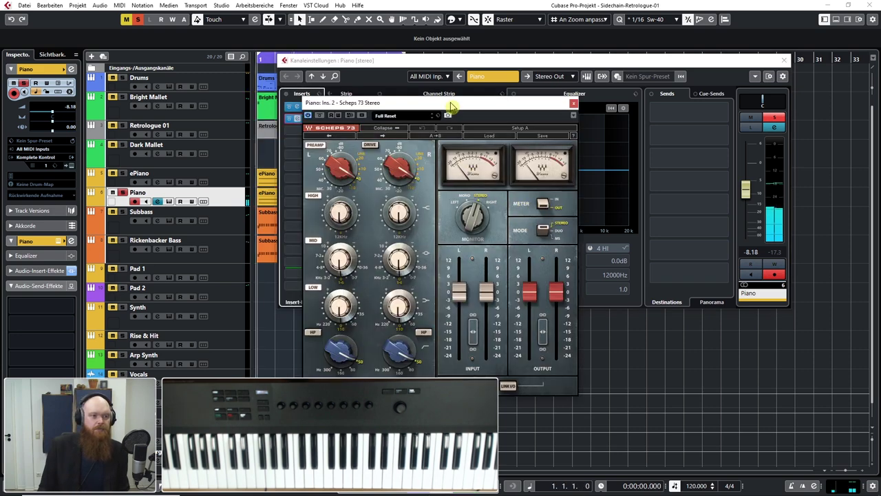
left_click_drag(452, 106, 313, 182)
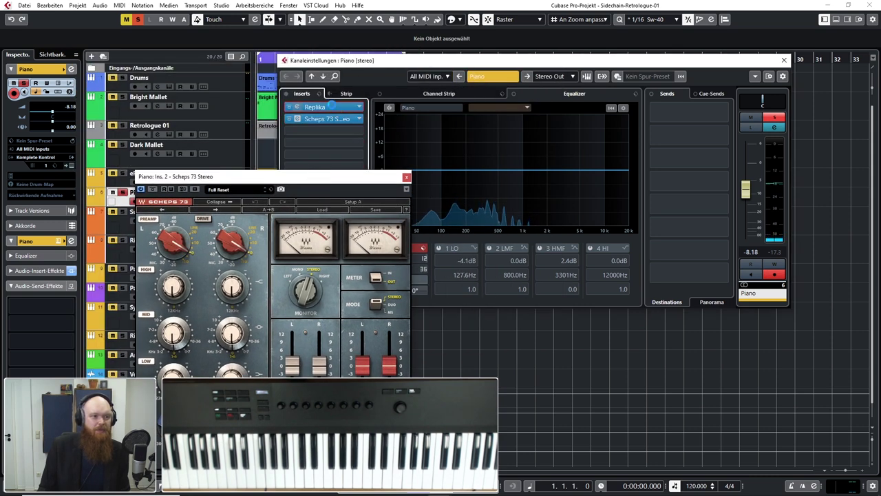
Review the Replika delay settings on the Piano channel and close the plug-in.
left_click(333, 109)
left_click_drag(482, 183, 582, 111)
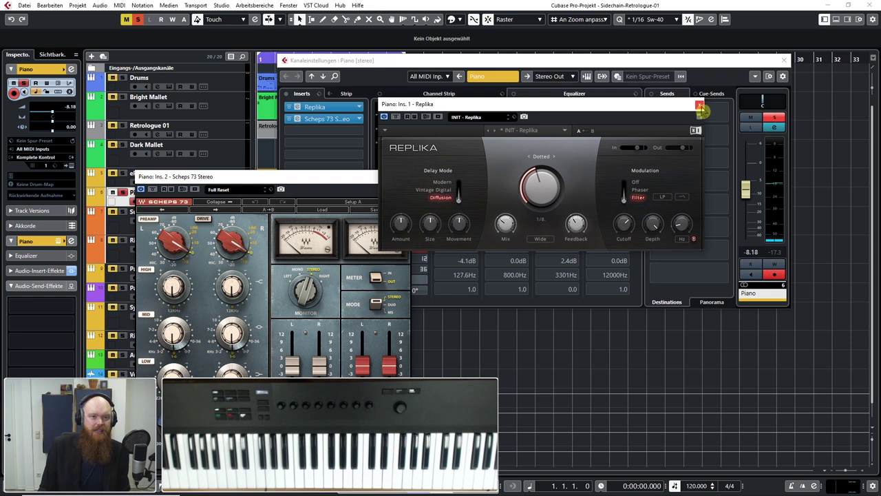
left_click(701, 110)
In the Piano's Scheps 73 in mid/side mode, set the mid high-pass to 300 Hz and adjust the side high-pass.
left_click_drag(341, 180, 526, 56)
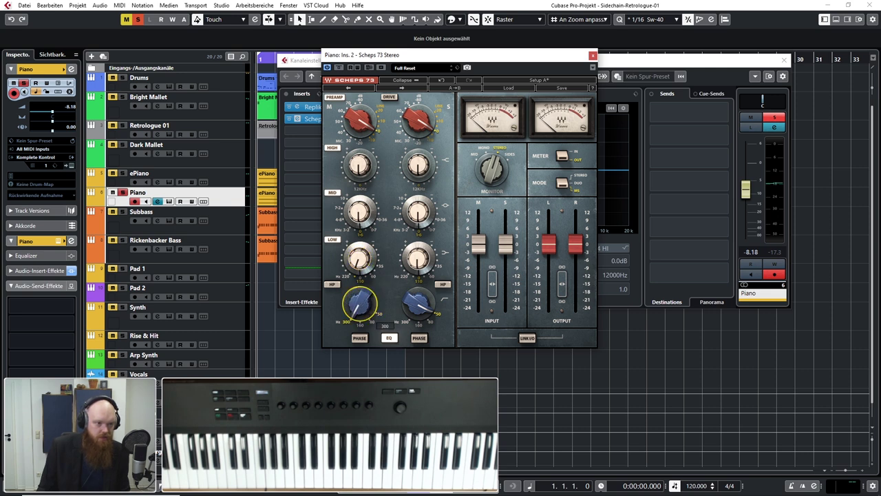
left_click(421, 307)
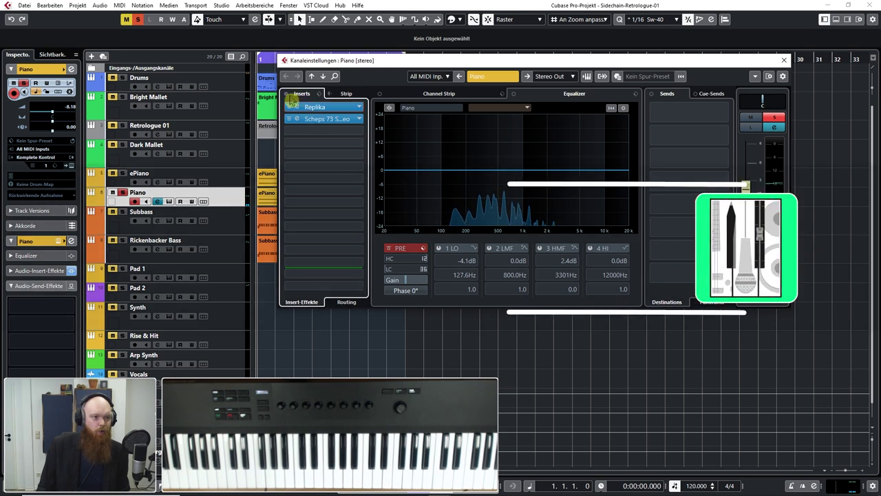
Compare the Piano with its inserts bypassed and active, and take the channel out of solo.
left_click(286, 93)
key("space")
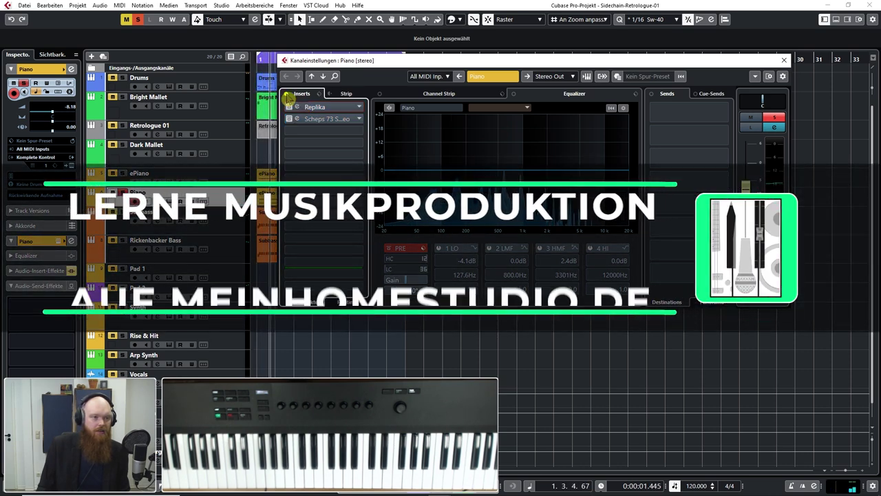
left_click(287, 95)
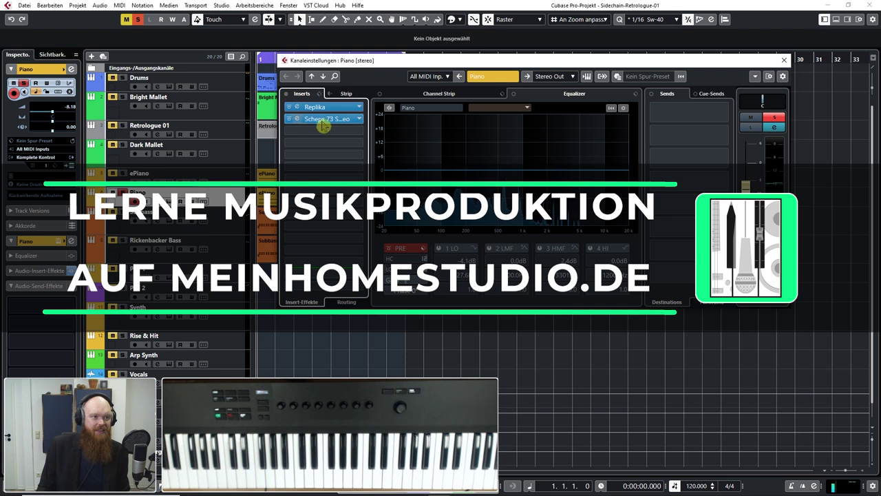
key("space")
left_click(775, 117)
key("space")
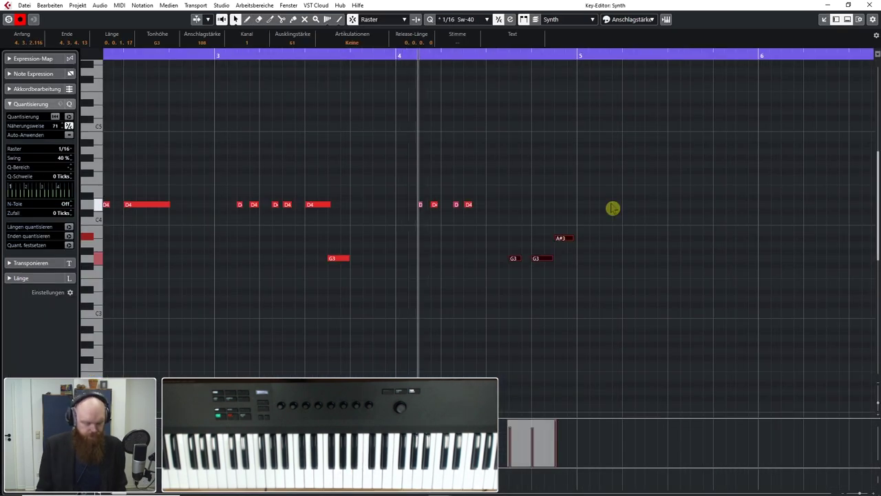
Close the Synth's Key Editor, shorten the Synth part to end at bar 5 and duplicate it once.
key("g")
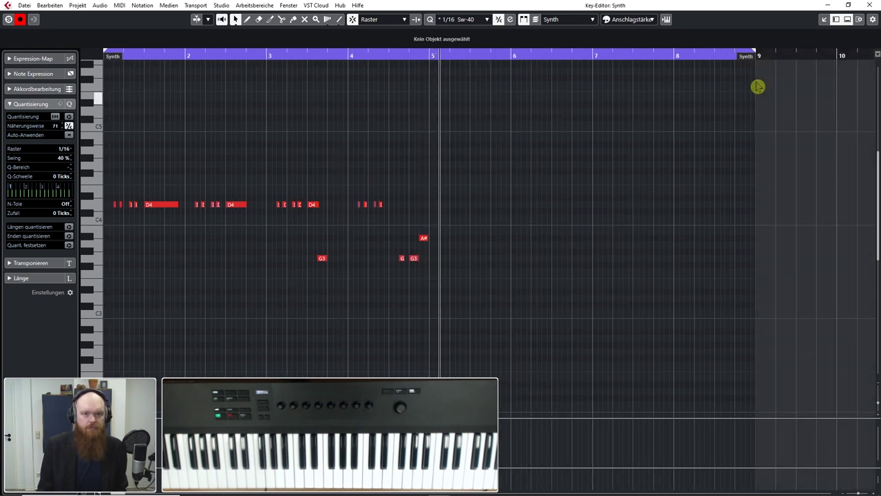
left_click(873, 5)
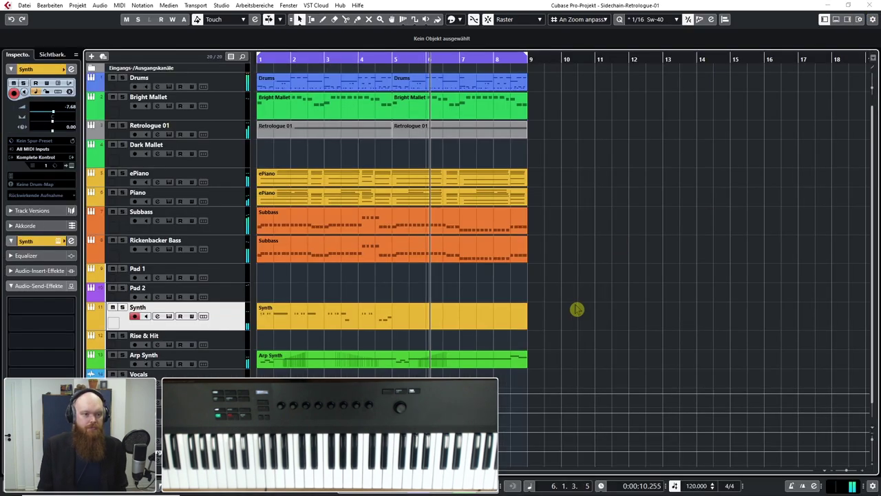
left_click_drag(528, 337, 389, 336)
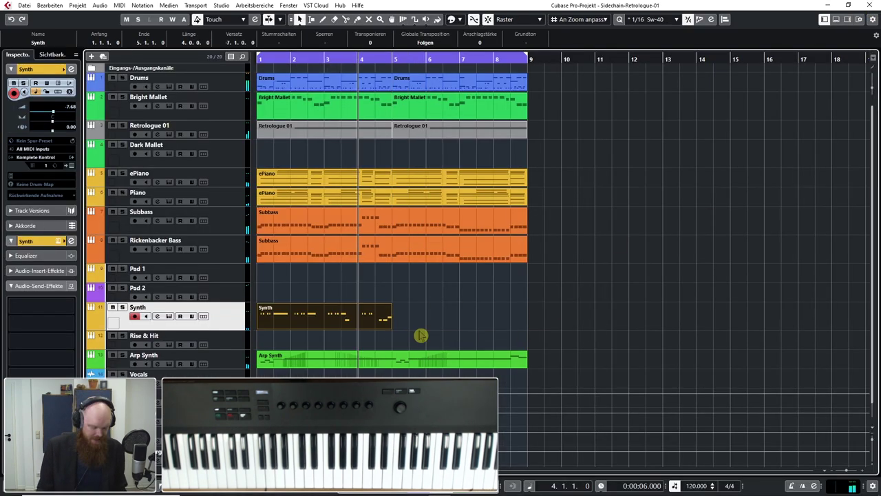
key("ctrl+d")
left_click(564, 273)
key("Home")
Record a part on the Pad 1 track from bar 1 through bar 4.
left_click(234, 294)
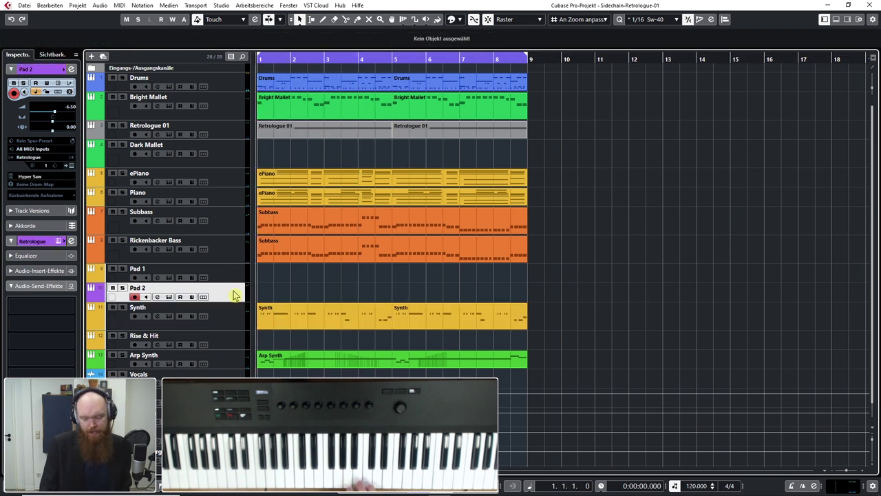
key("Up")
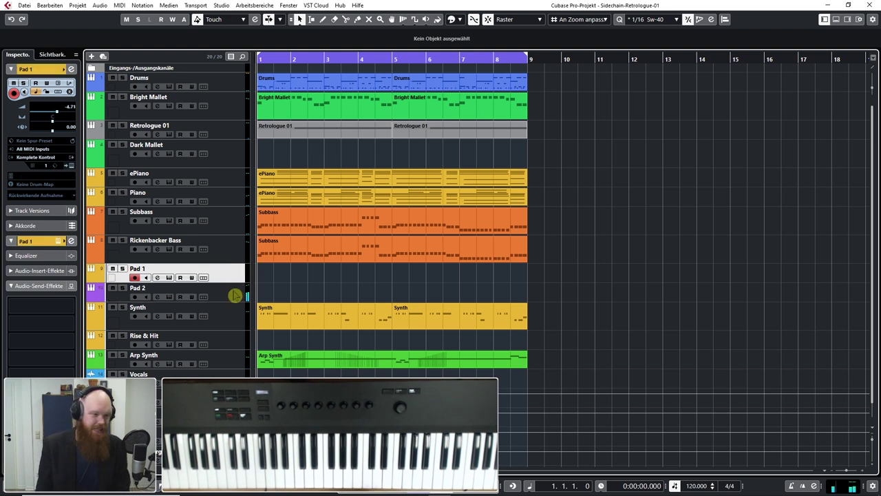
key("KP_Multiply")
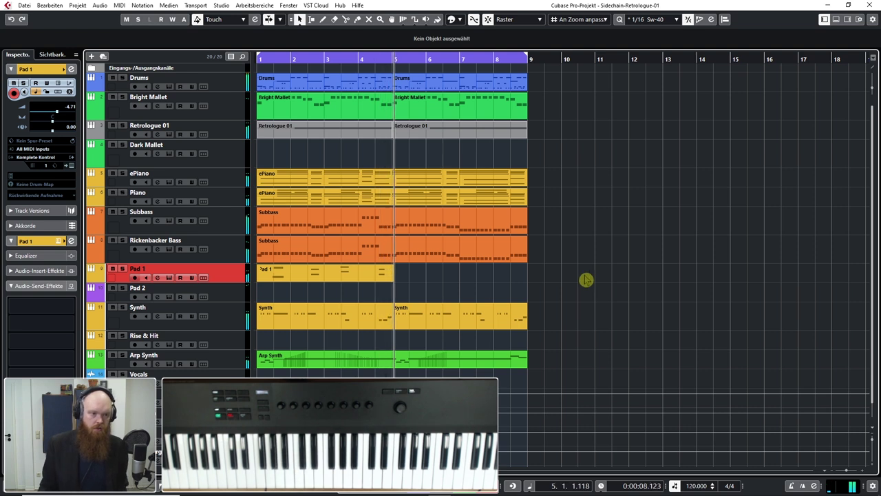
key("space")
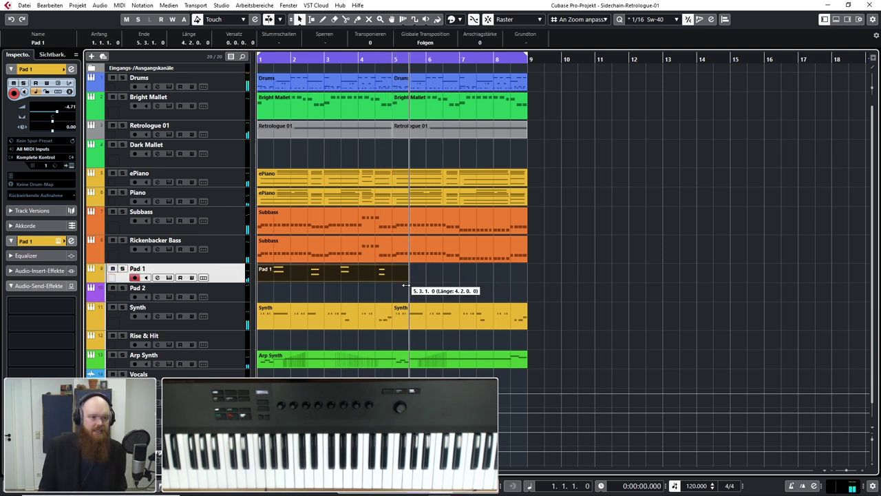
Play the loop and solo the Synth track briefly to listen to it, returning to the full mix.
left_click(124, 311)
key("space")
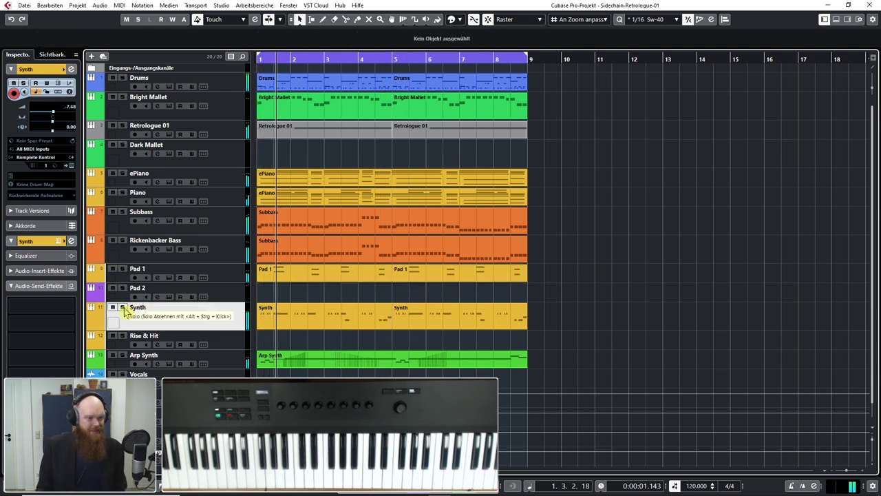
left_click(122, 308)
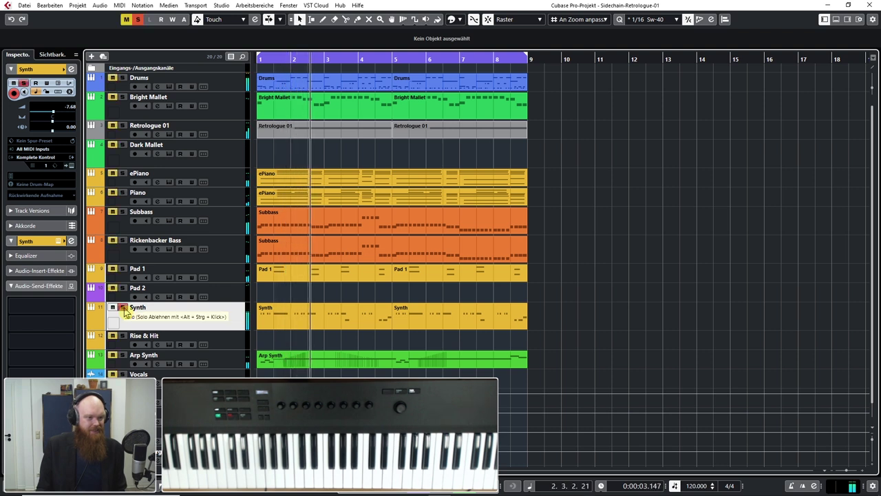
left_click(124, 309)
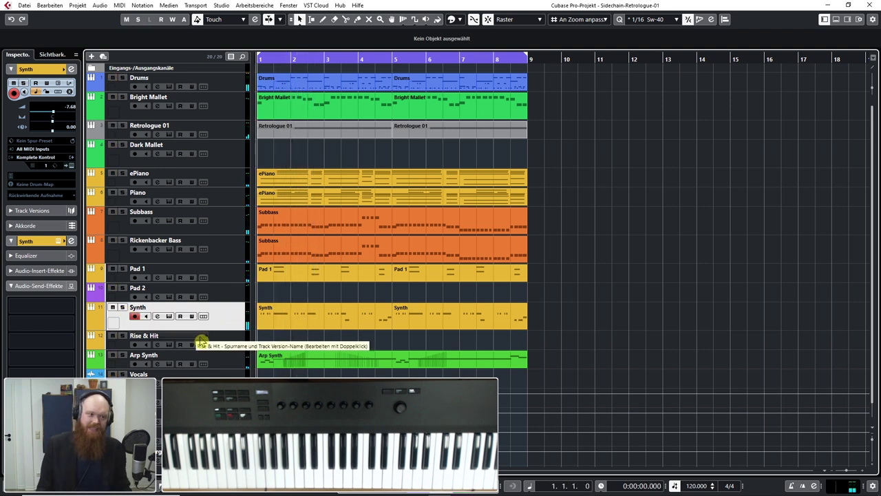
Add one Retrologue instrument track routed to Stereo Out directly below Pad 2.
left_click(236, 295)
key("t")
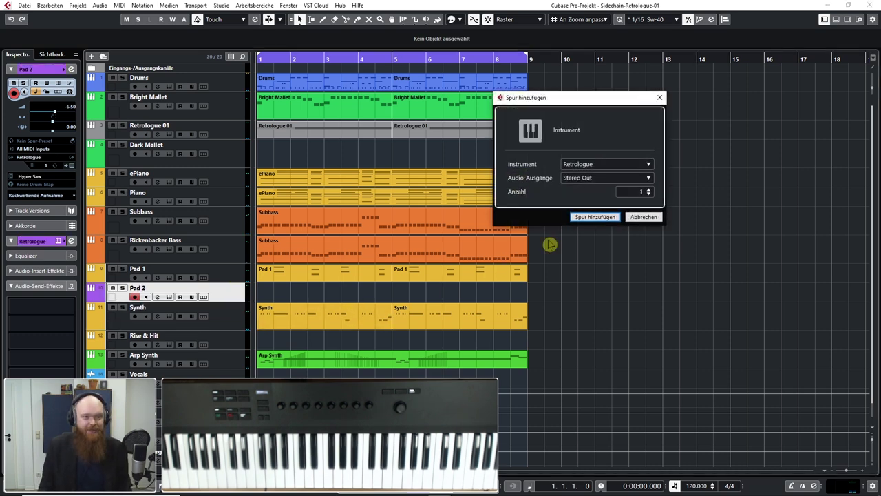
left_click(595, 218)
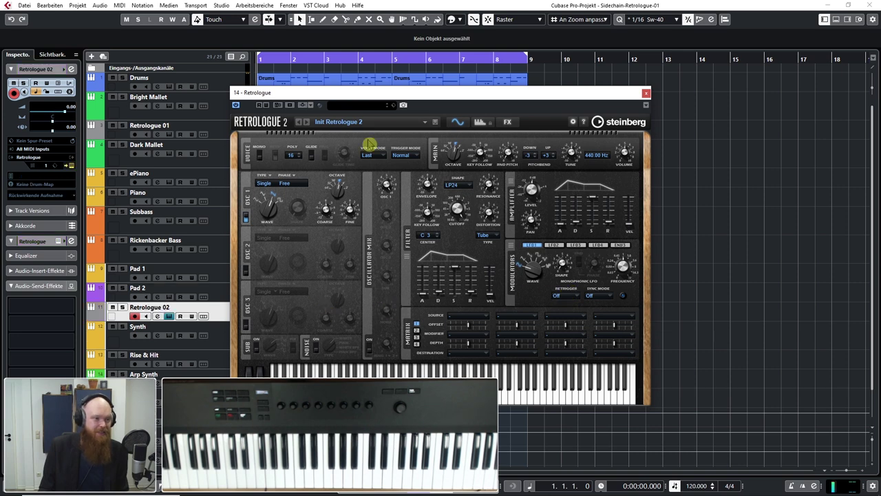
Add the Synth track as a side-chain input to the Retrologue 02 instrument and activate its side-chain.
left_click(314, 107)
left_click(433, 200)
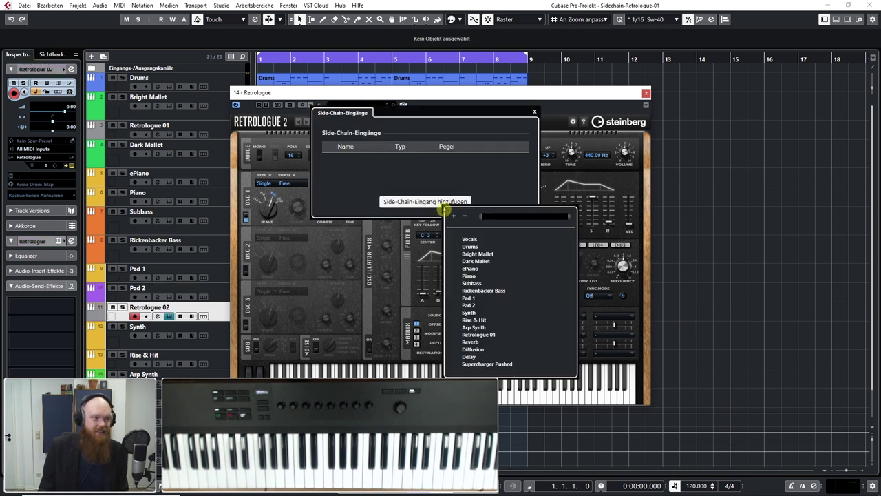
left_click(473, 314)
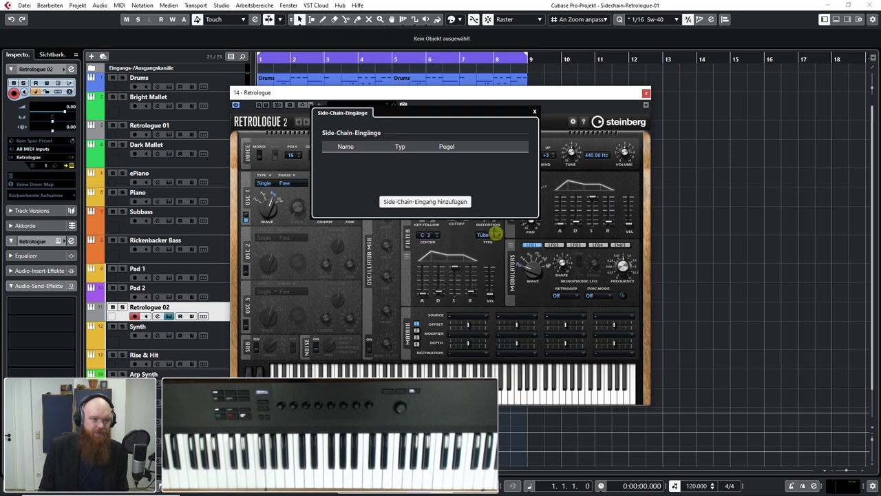
left_click(302, 108)
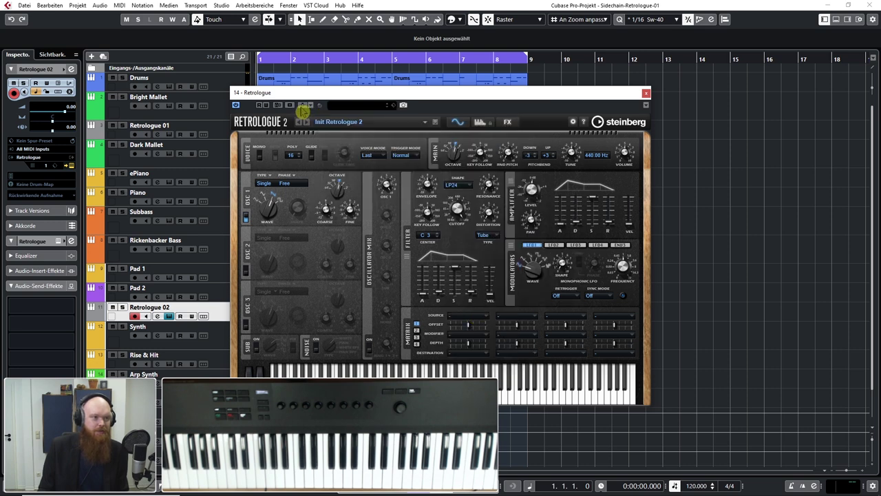
left_click_drag(431, 98, 525, 57)
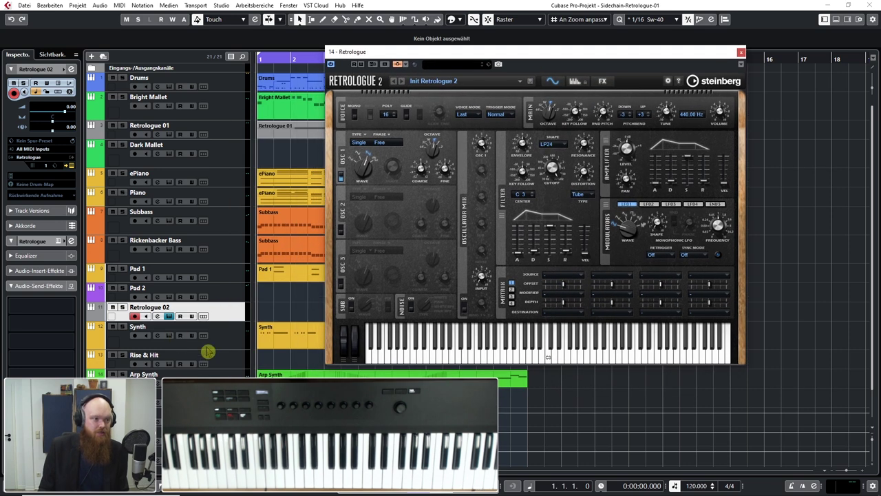
Pull the Synth channel's fader down to -∞ in its channel settings and close them.
left_click(242, 340)
left_click(157, 335)
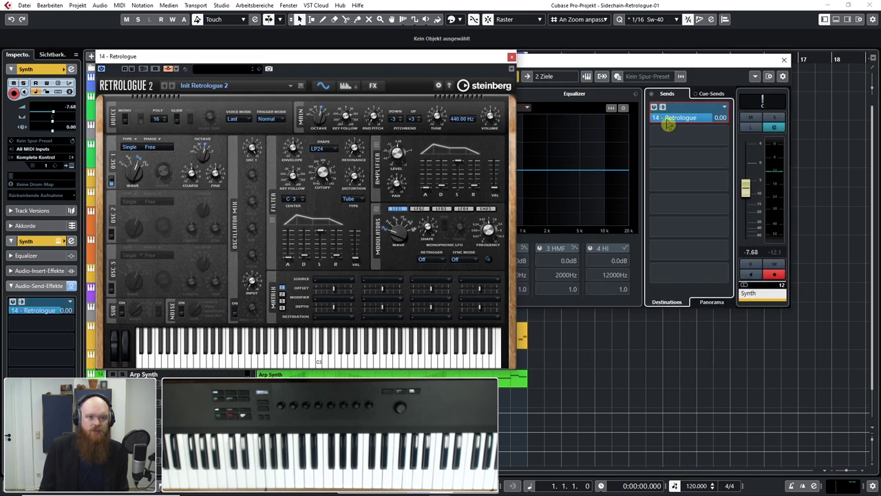
left_click_drag(748, 187, 756, 274)
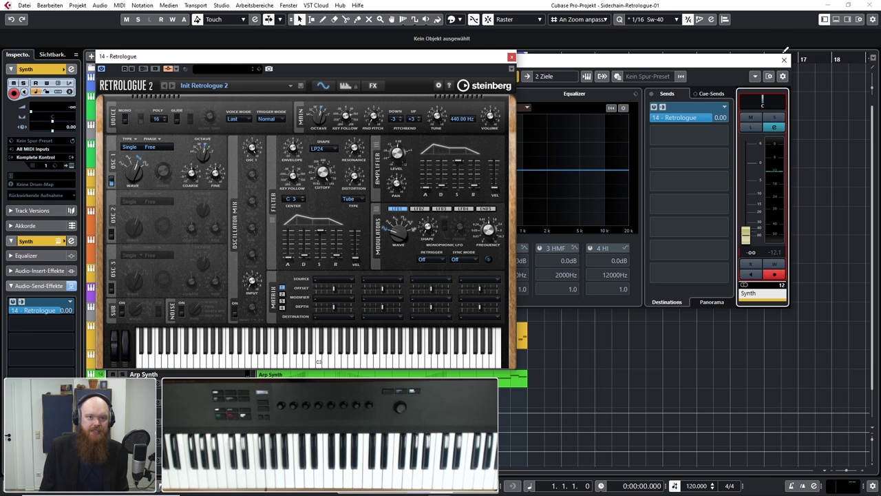
left_click(783, 59)
Copy the first Retrologue 01 part onto the Retrologue 02 track at bar 1.
left_click_drag(421, 60, 696, 46)
left_click_drag(331, 145, 303, 310)
left_click(303, 293)
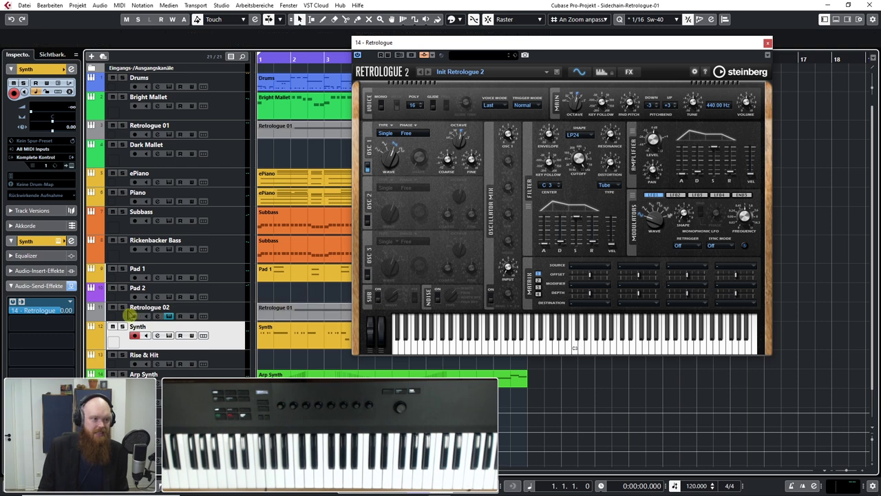
Play Retrologue 02 and Synth soloed, enable Retrologue 02's Resonator effect and load a preset with the Peak 2 filter shape.
key("space")
left_click(629, 71)
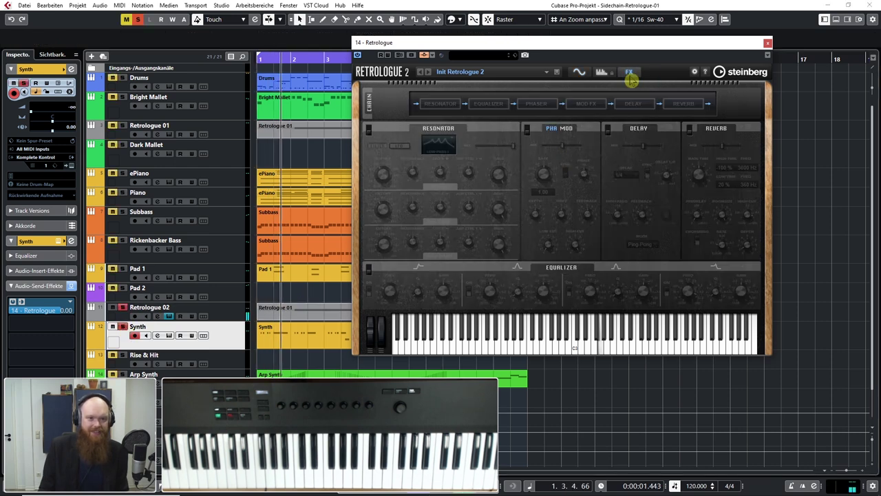
left_click(441, 105)
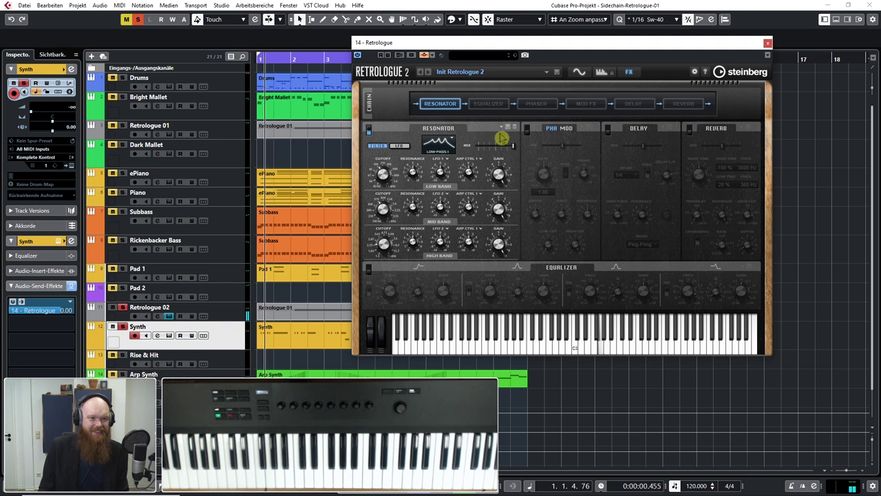
left_click(503, 131)
left_click(546, 218)
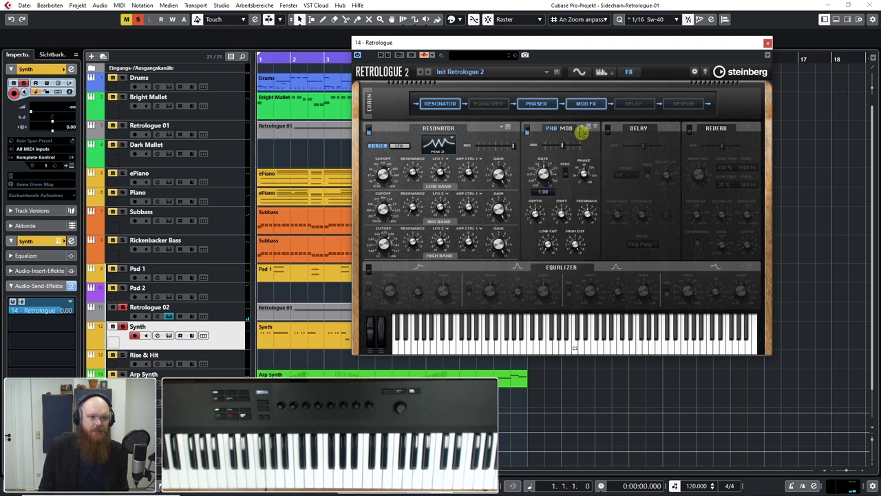
Load the Stoned Phaser preset in Retrologue 02's phaser and play the soloed tracks.
left_click(582, 130)
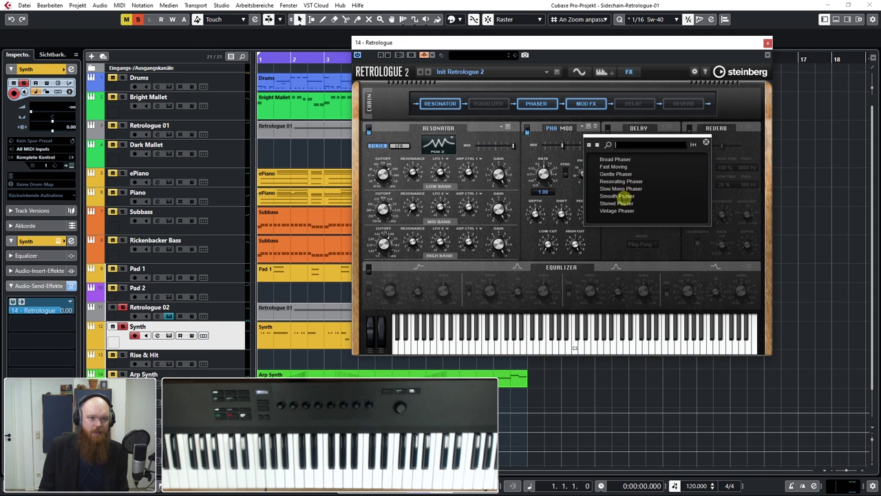
left_click(617, 204)
key("space")
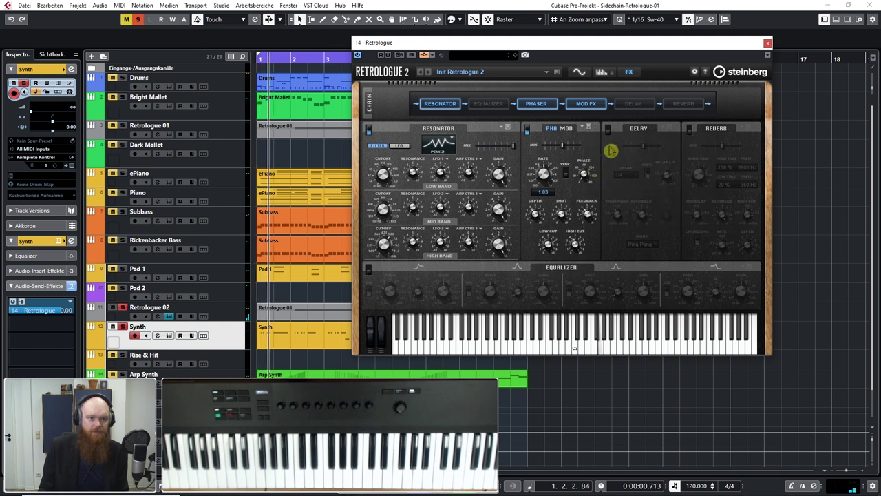
Enable Retrologue 02's Delay and Reverb, lower the delay mix, load the Studio Medium reverb and set its mix to about 20 %.
left_click(634, 103)
left_click(682, 104)
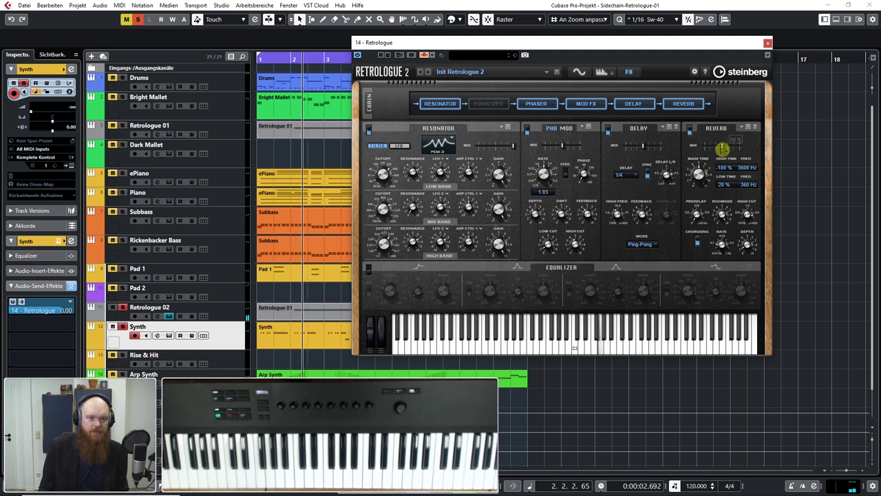
left_click_drag(643, 146, 634, 156)
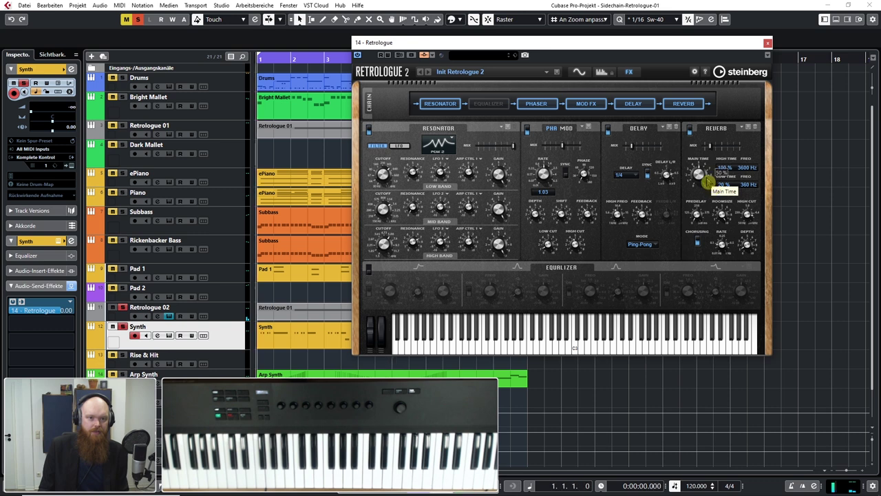
left_click(742, 131)
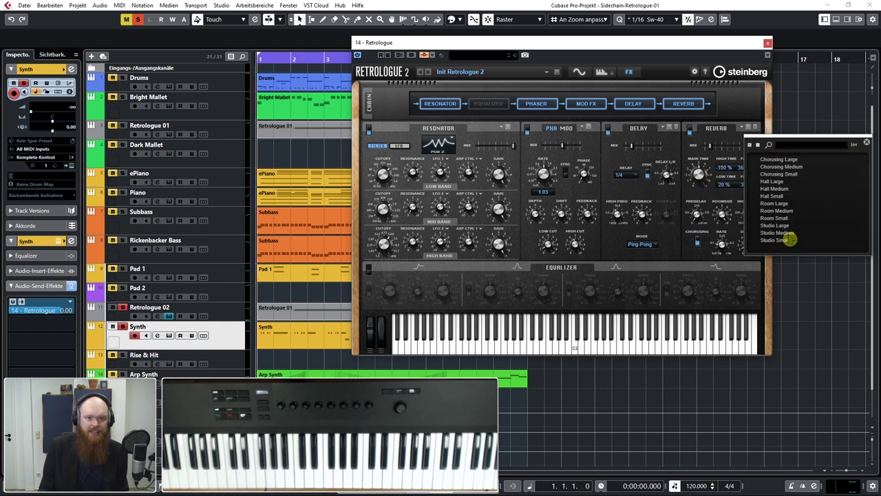
left_click(787, 234)
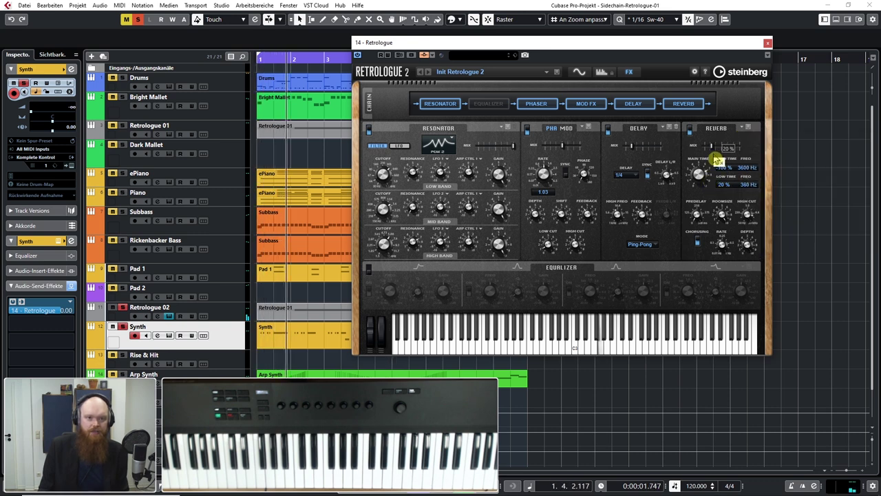
left_click_drag(716, 159, 714, 159)
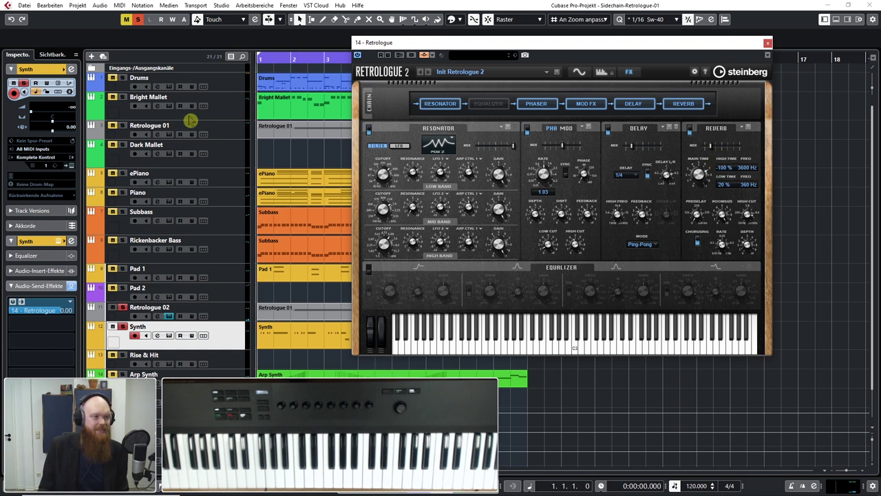
Clear all solos, close the Retrologue window and duplicate the part on the Retrologue 02 track once.
left_click(138, 21)
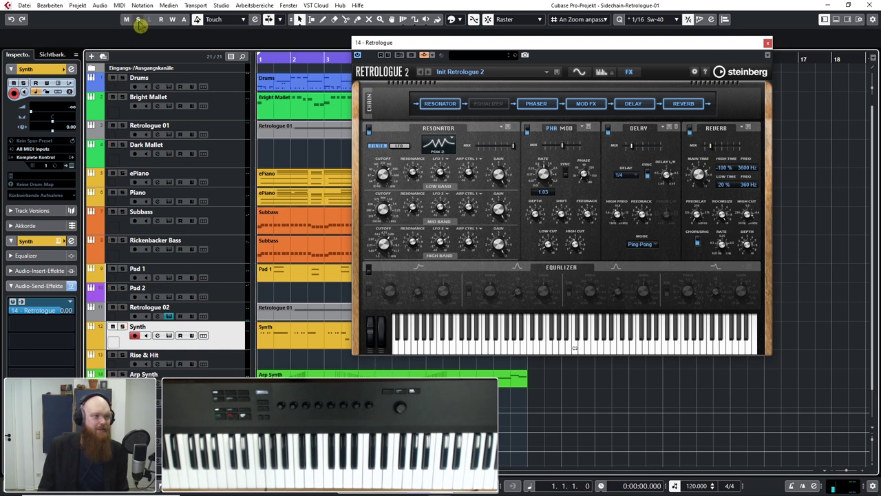
left_click(768, 42)
left_click(383, 314)
key("ctrl+d")
left_click(607, 304)
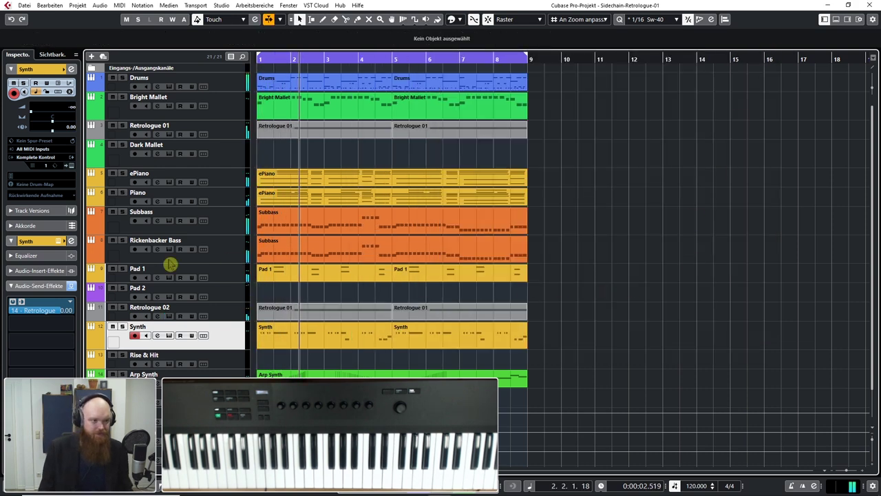
Balance Retrologue 02 and Retrologue 01 in the playing mix, setting Retrologue 01's volume to -3.95, and stop playback.
left_click(238, 311)
left_click(239, 130)
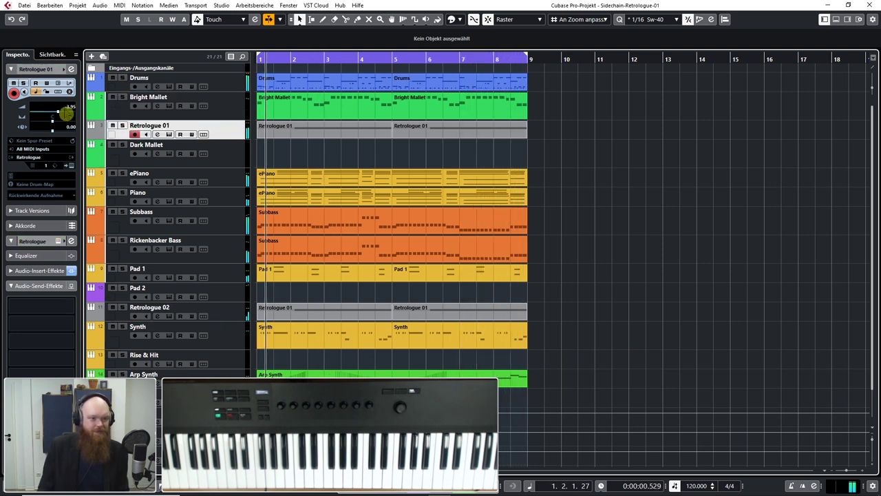
key("space")
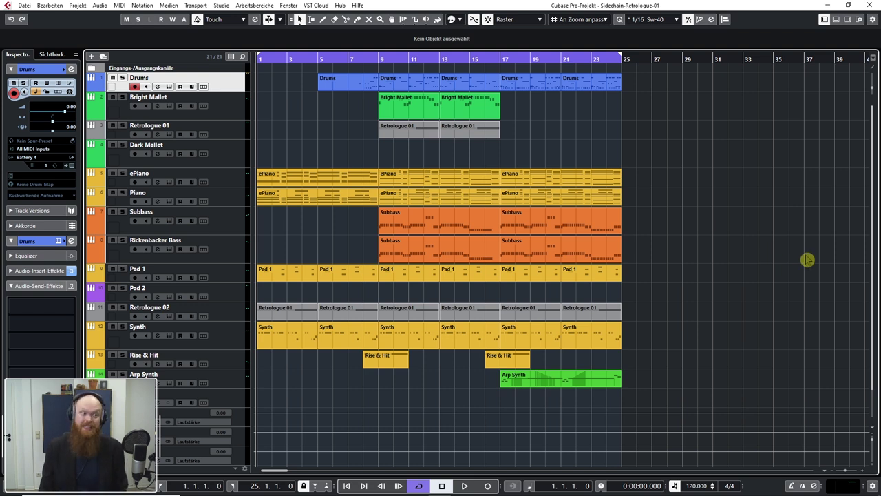
Play the 24-bar arrangement from bar 1 and view the Retrologue 02 instrument's effects.
key("space")
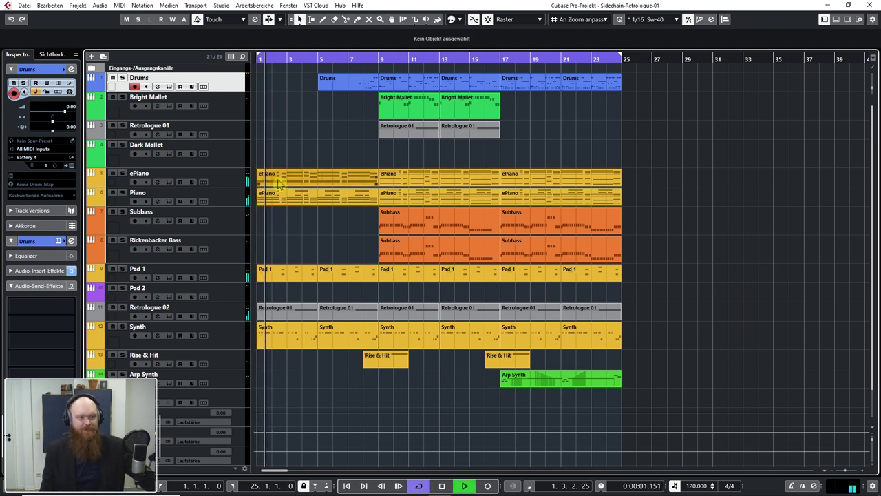
left_click(169, 316)
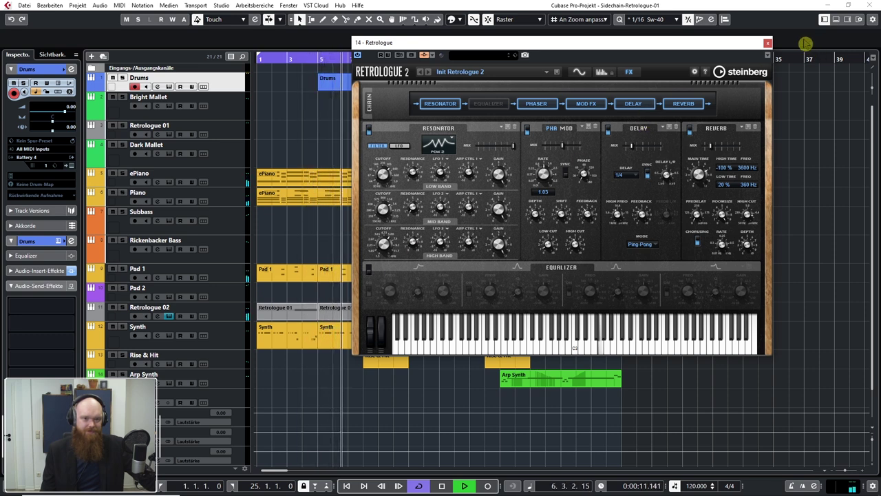
left_click(768, 43)
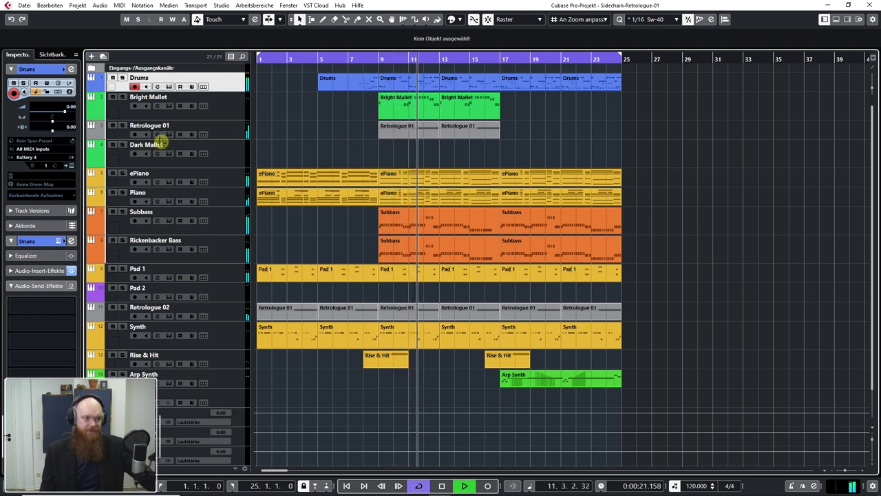
Examine Retrologue 01's instrument effects and channel inserts, including the CLA-76 Stereo compressor.
left_click(157, 135)
left_click(169, 135)
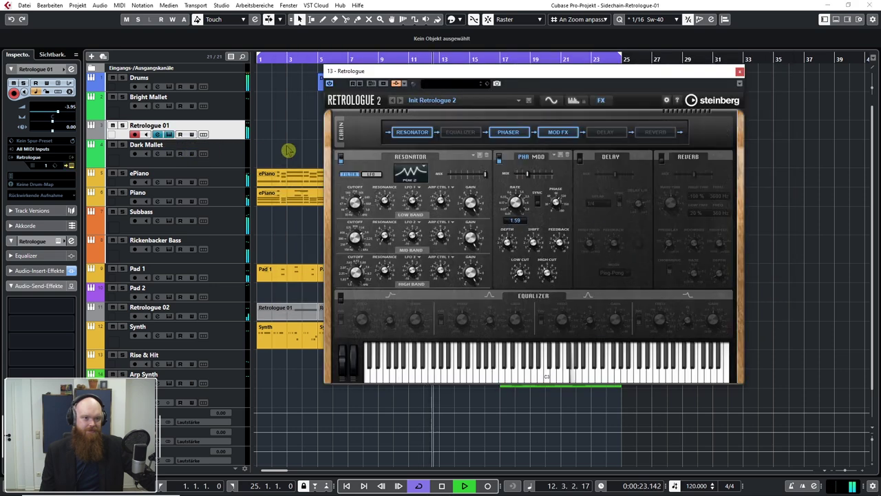
left_click_drag(528, 74, 640, 71)
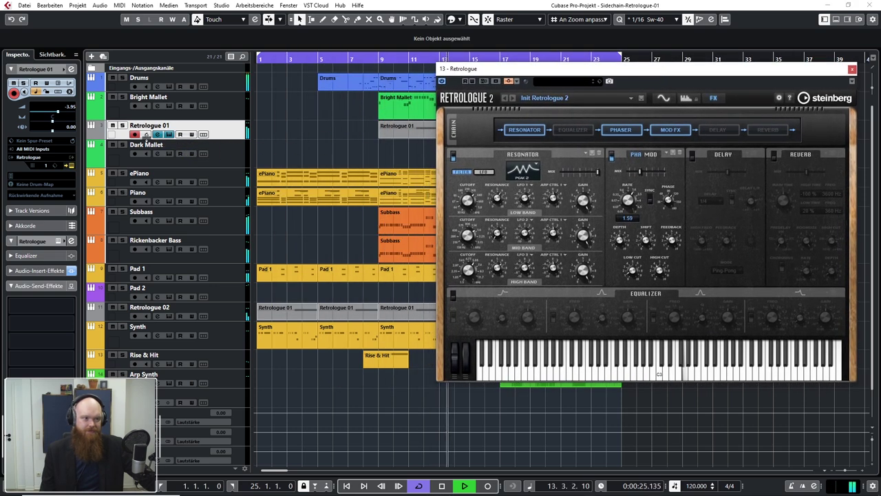
left_click(158, 133)
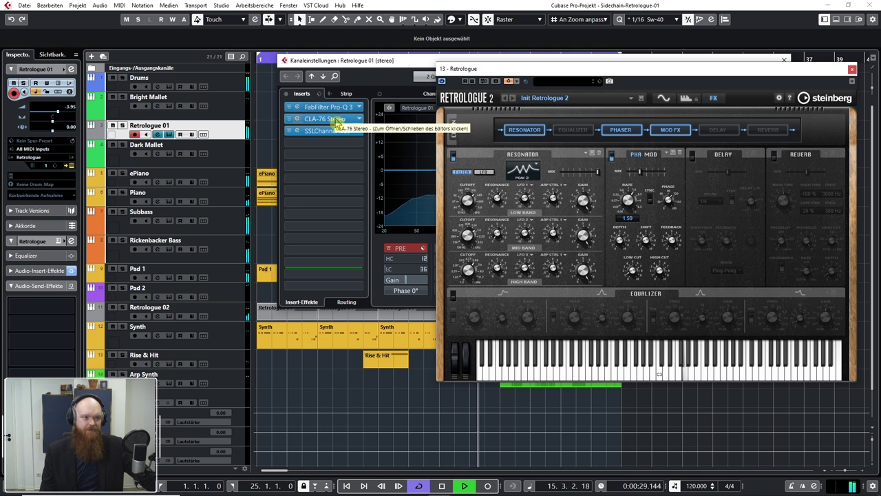
left_click(338, 123)
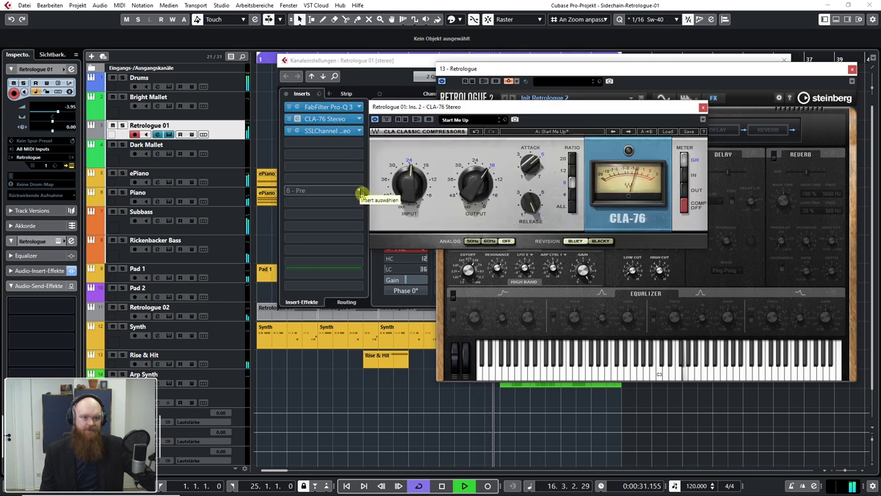
left_click(702, 108)
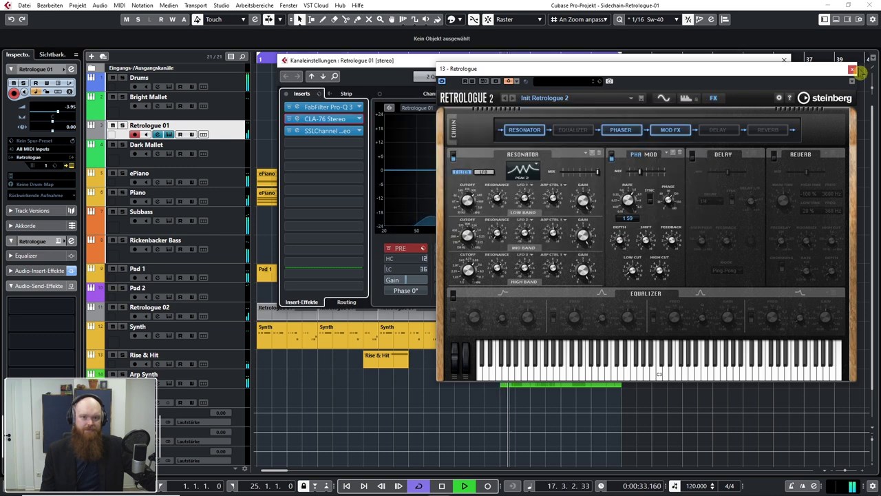
Close Retrologue 01's windows, view the Arp Synth instrument briefly and stop playback.
left_click(852, 69)
left_click(785, 61)
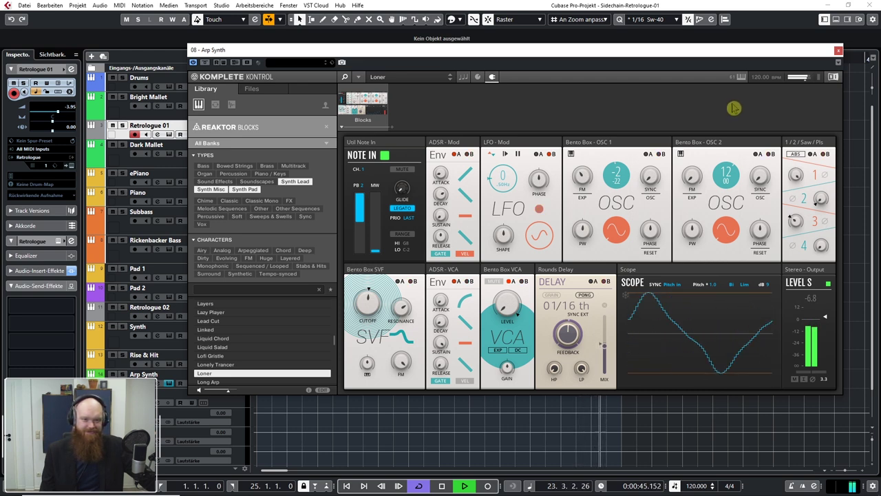
left_click(839, 51)
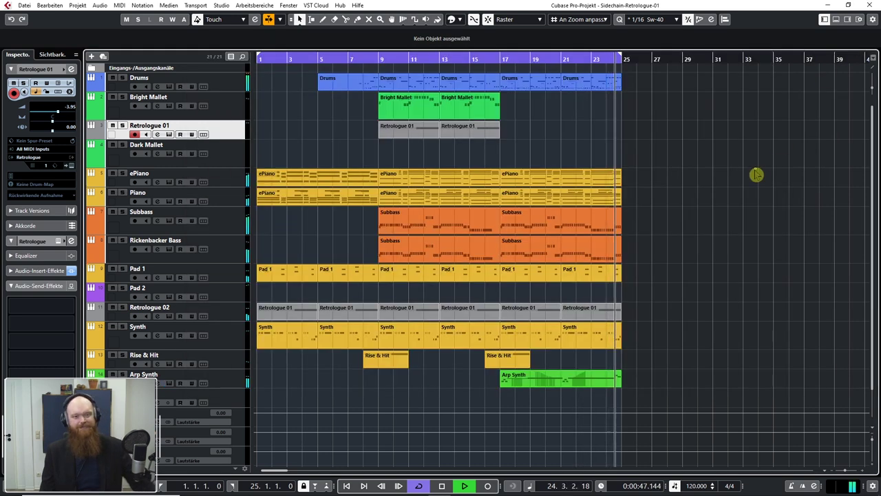
key("space")
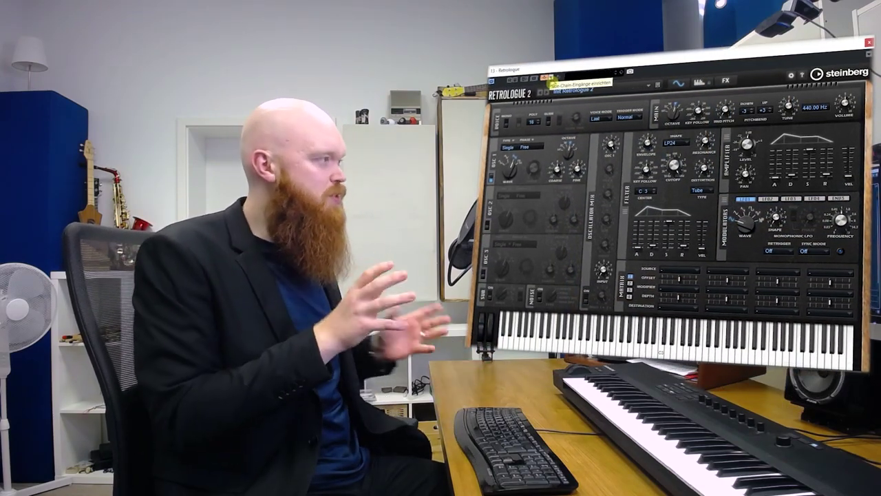
Add Bright Mallet as a side-chain input to the Retrologue instrument and close the side-chain settings.
left_click(545, 77)
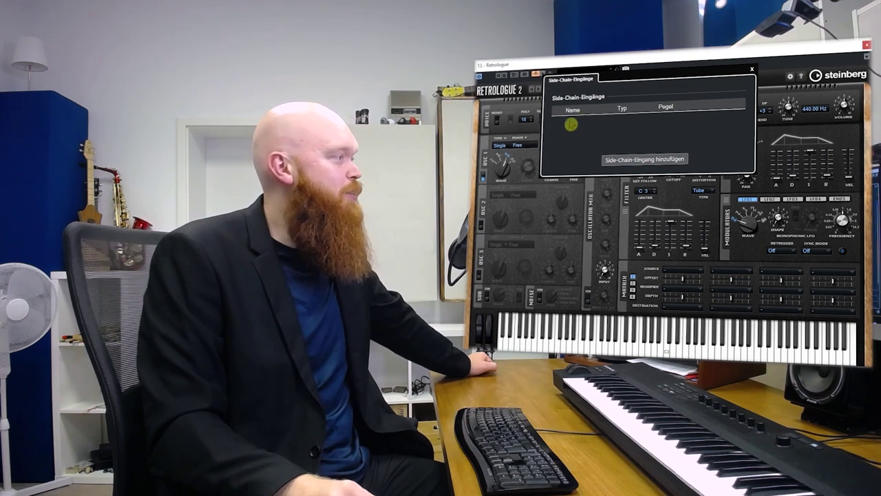
left_click(611, 159)
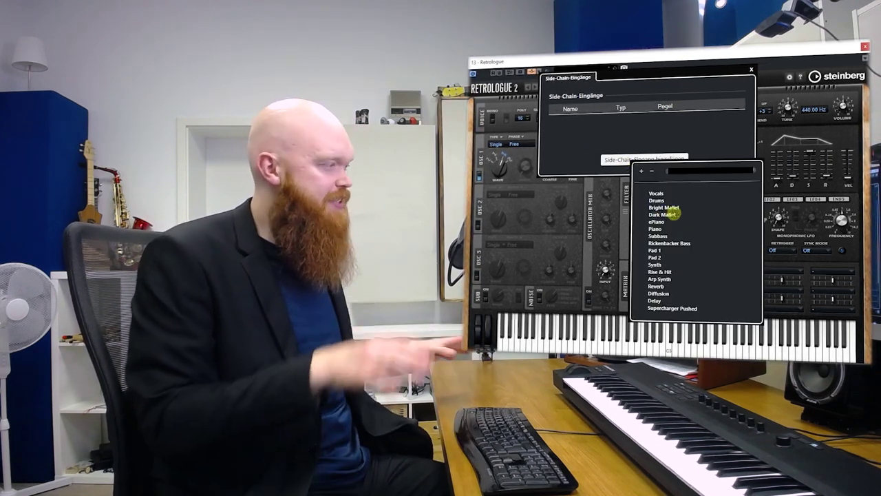
key("Escape")
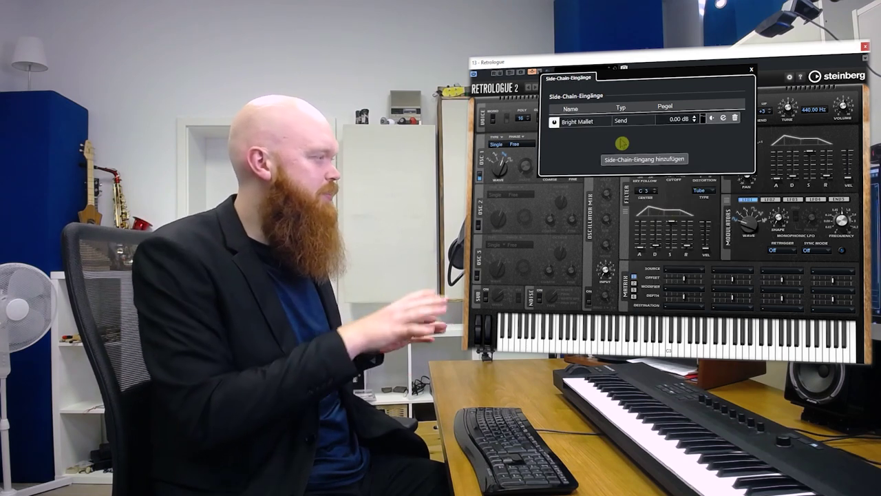
left_click(789, 66)
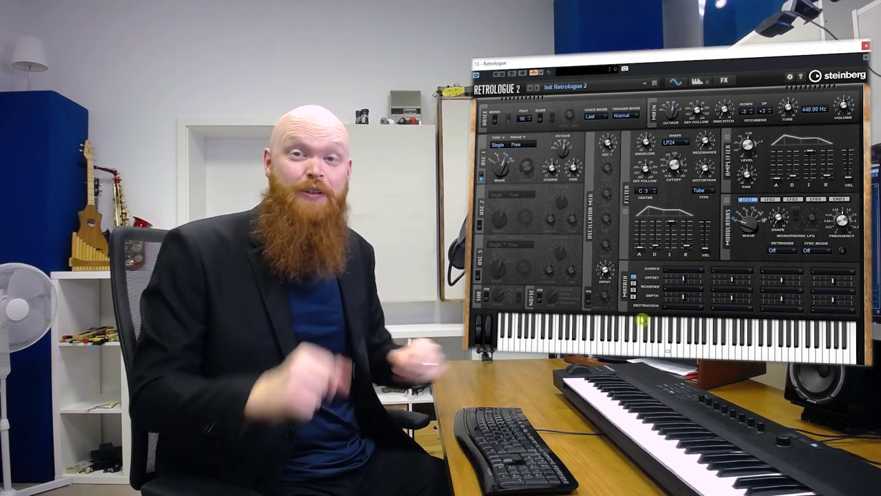